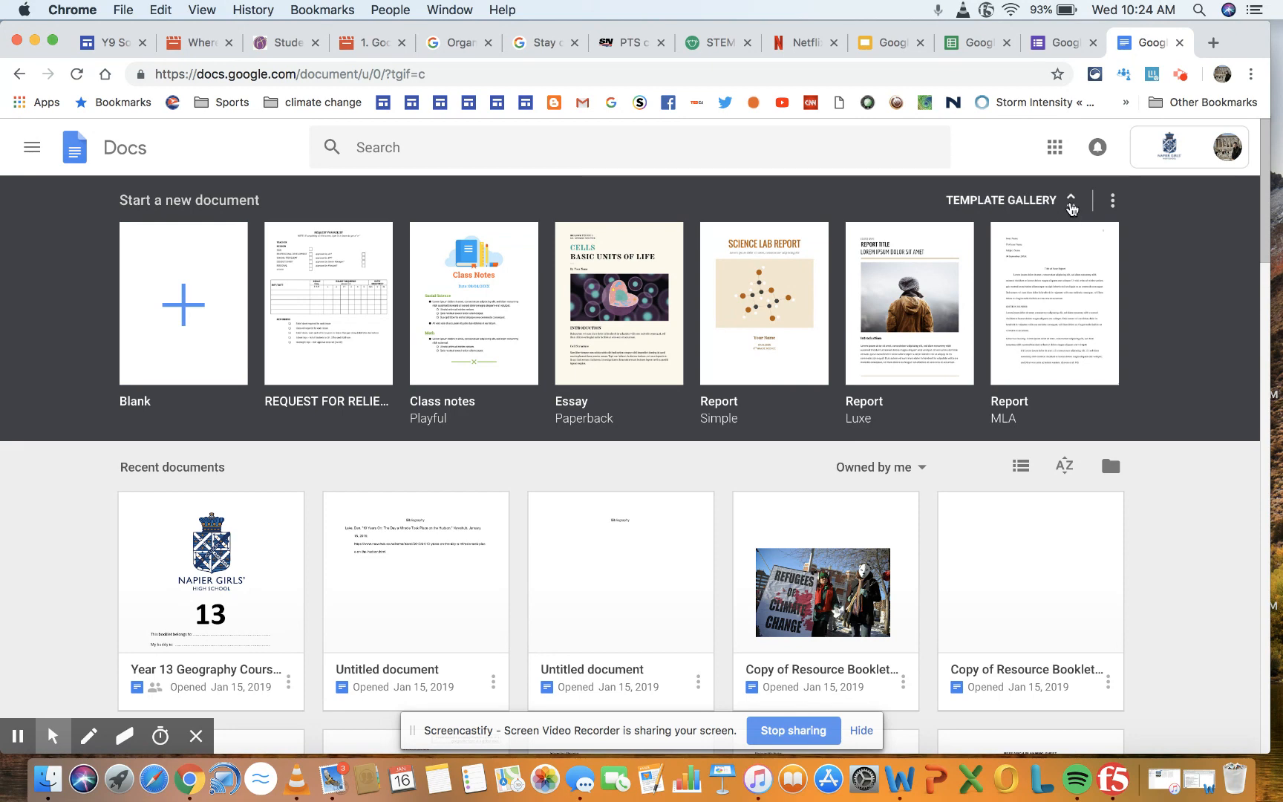
- Browse the general template gallery's education, letter and resume templates, and return to the document list
{"action": "left_click", "coordinate": [1071, 206]}
{"action": "scroll", "coordinate": [1171, 472], "scroll_direction": "down", "scroll_amount": 2}
{"action": "scroll", "coordinate": [1170, 472], "scroll_direction": "up", "scroll_amount": 2}
{"action": "scroll", "coordinate": [1171, 473], "scroll_direction": "down", "scroll_amount": 1}
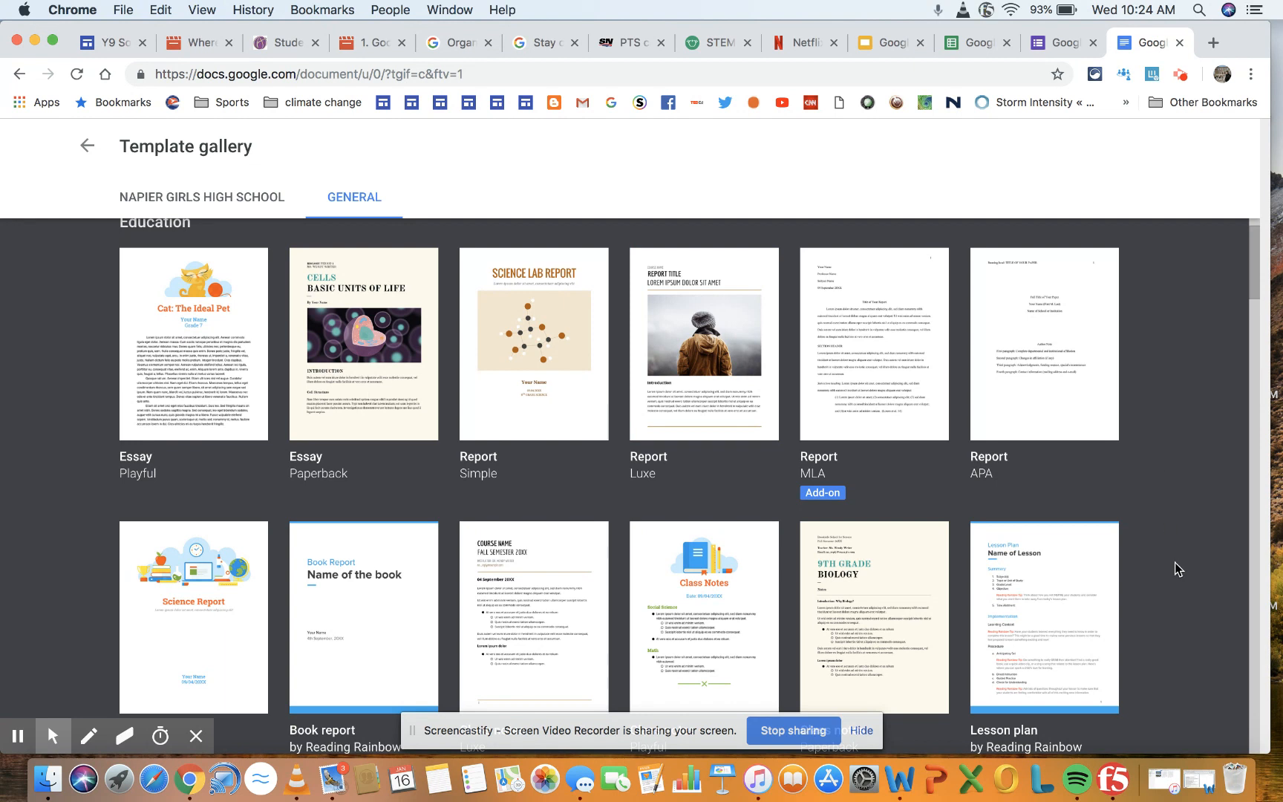
{"action": "scroll", "coordinate": [1174, 562], "scroll_direction": "down", "scroll_amount": 2}
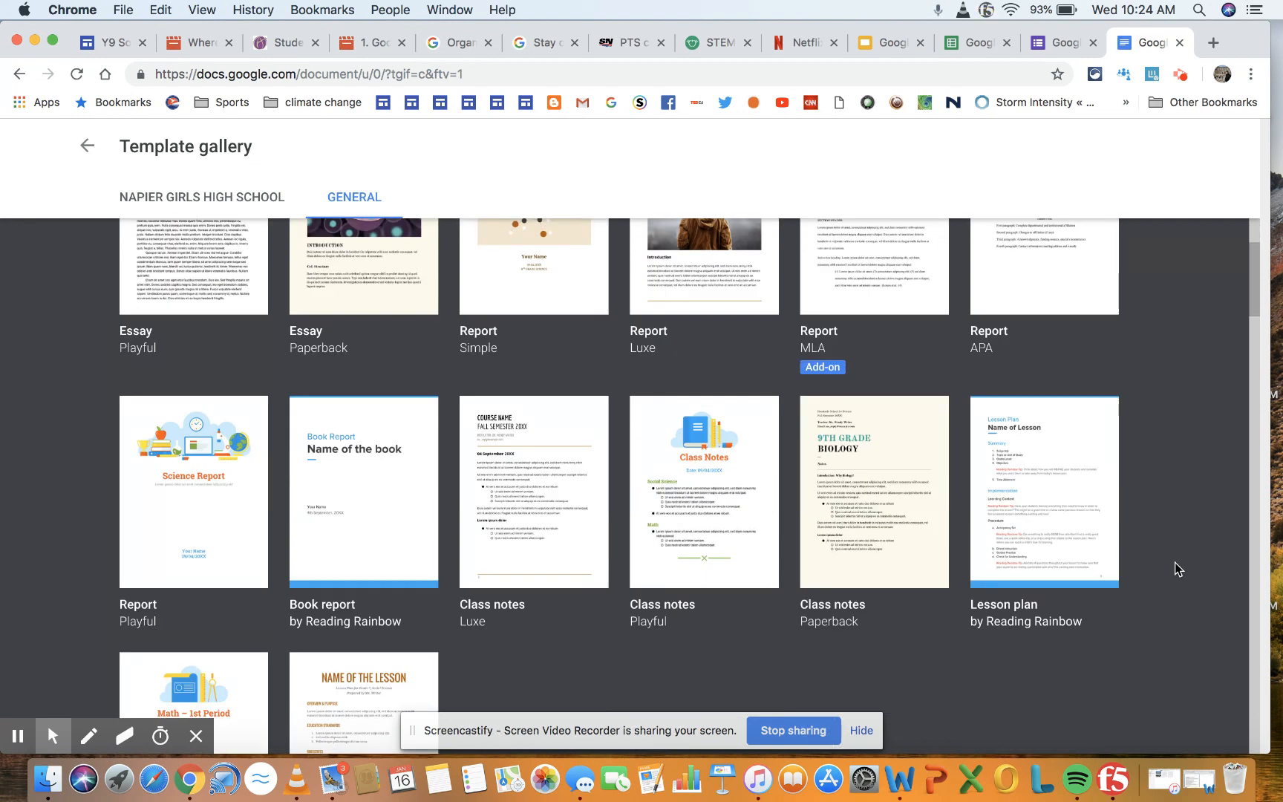
{"action": "scroll", "coordinate": [1174, 562], "scroll_direction": "down", "scroll_amount": 10}
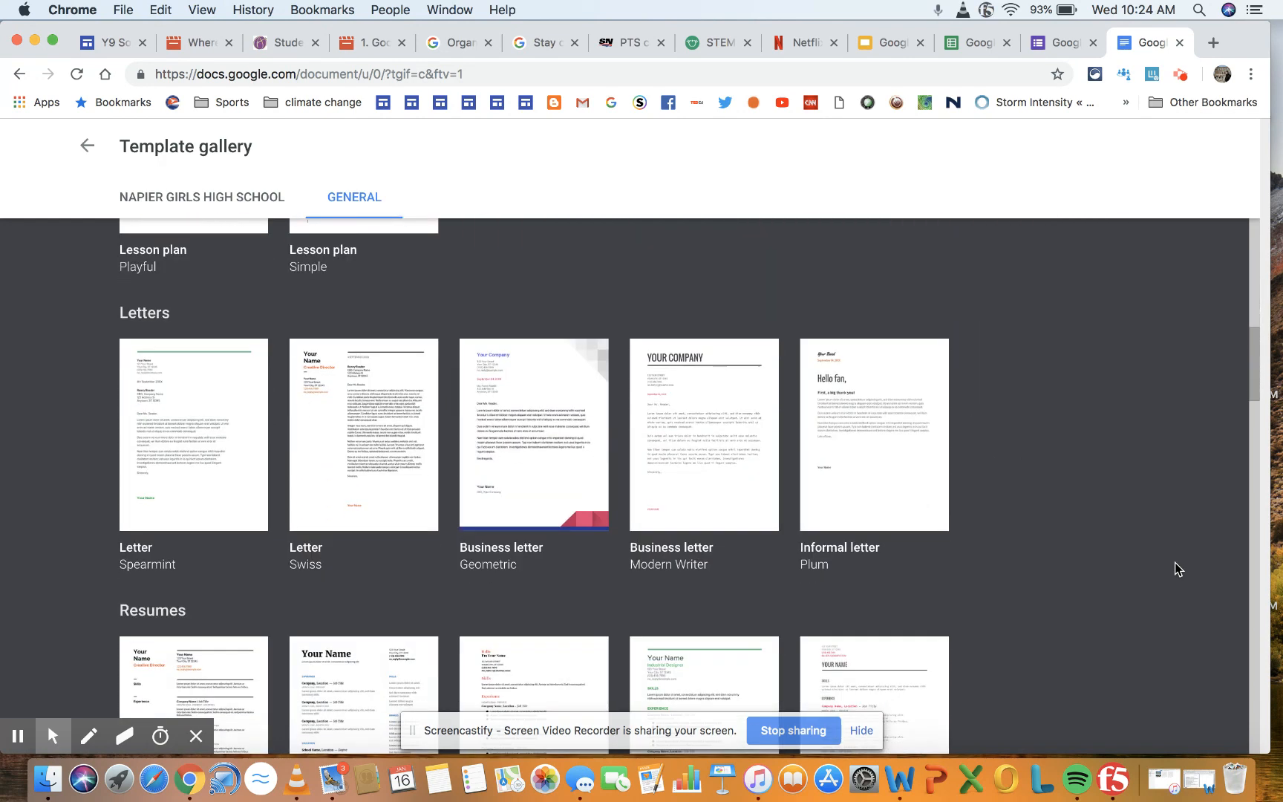
{"action": "scroll", "coordinate": [1176, 563], "scroll_direction": "down", "scroll_amount": 2}
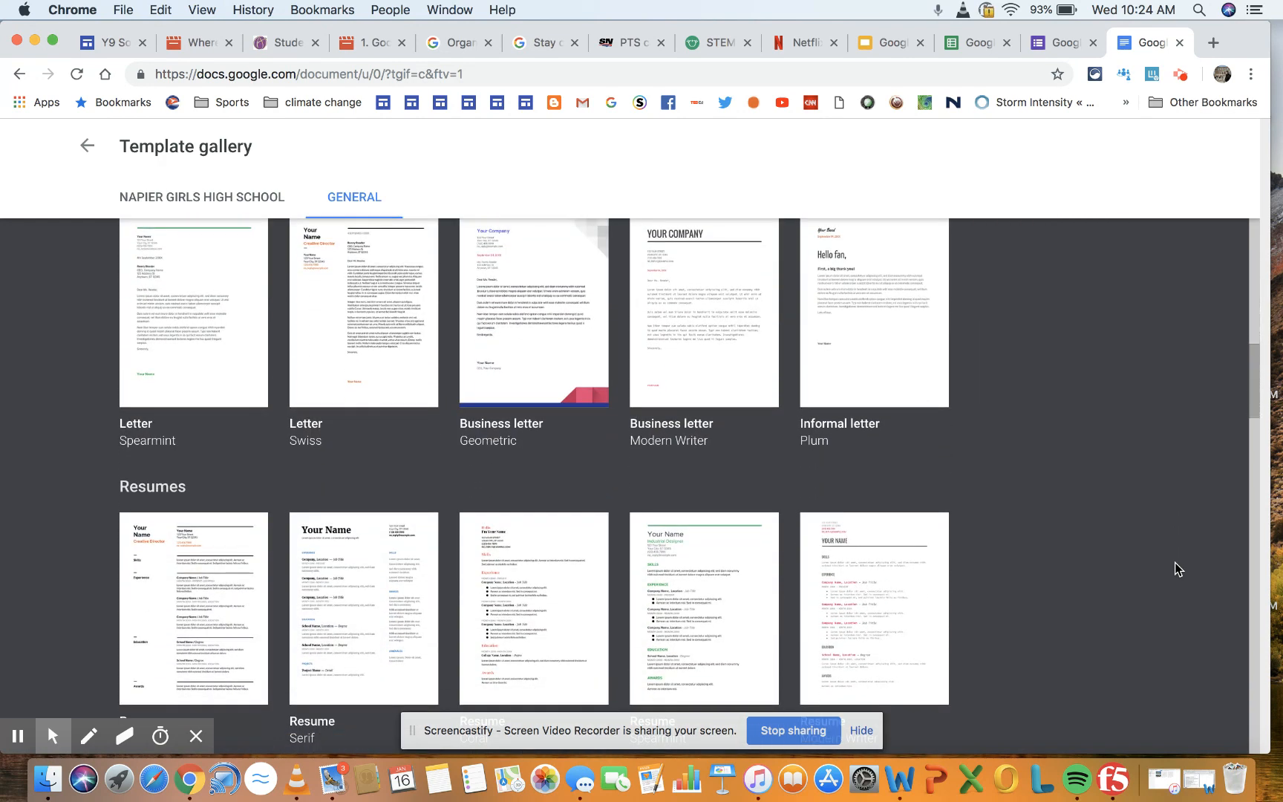
{"action": "scroll", "coordinate": [1175, 562], "scroll_direction": "up", "scroll_amount": 1}
{"action": "scroll", "coordinate": [1174, 562], "scroll_direction": "down", "scroll_amount": 3}
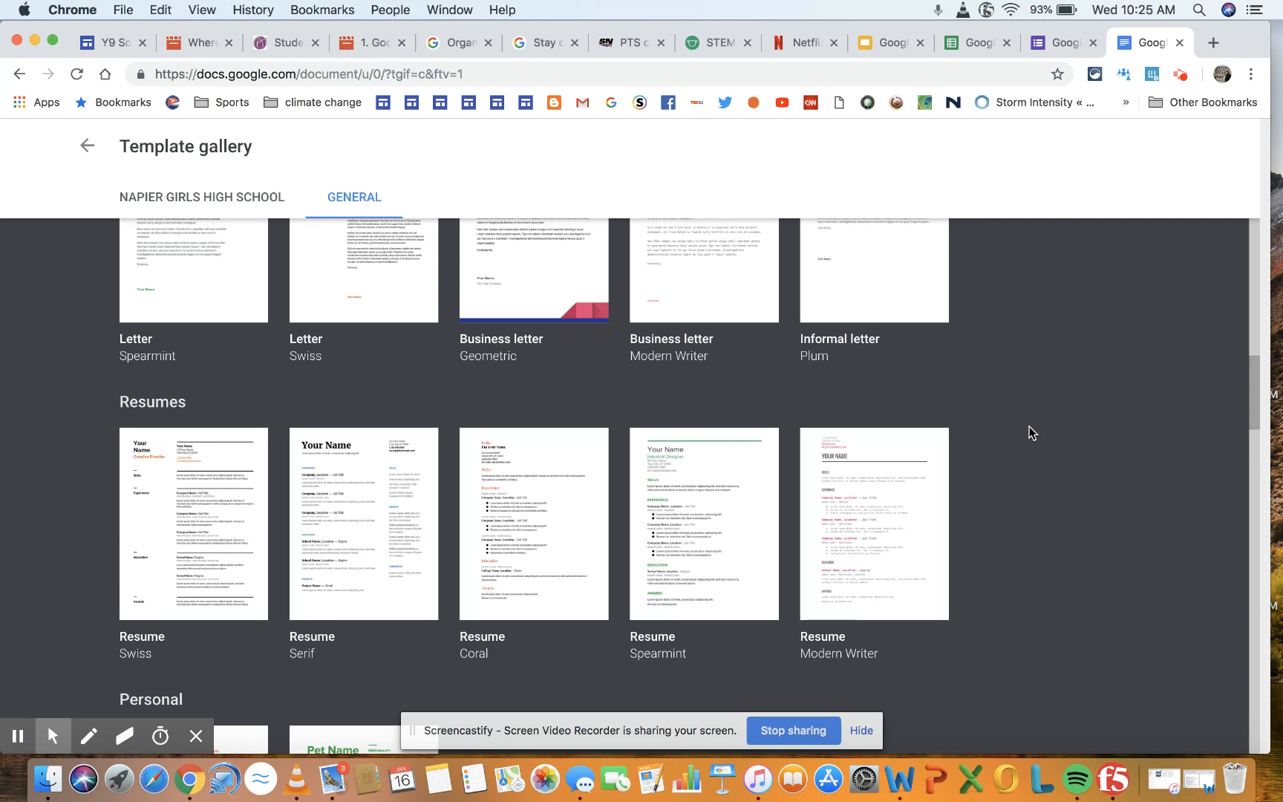
{"action": "scroll", "coordinate": [1029, 426], "scroll_direction": "up", "scroll_amount": 10}
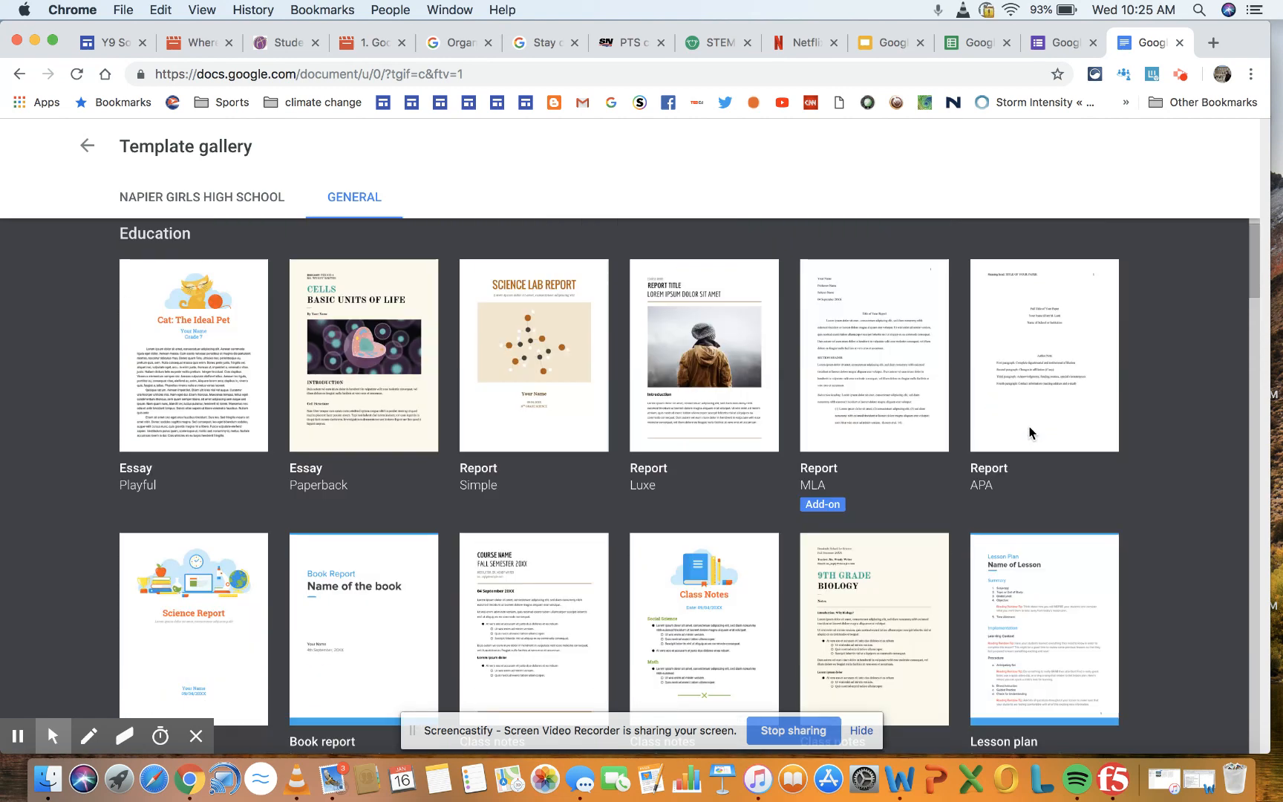
{"action": "left_click", "coordinate": [87, 147]}
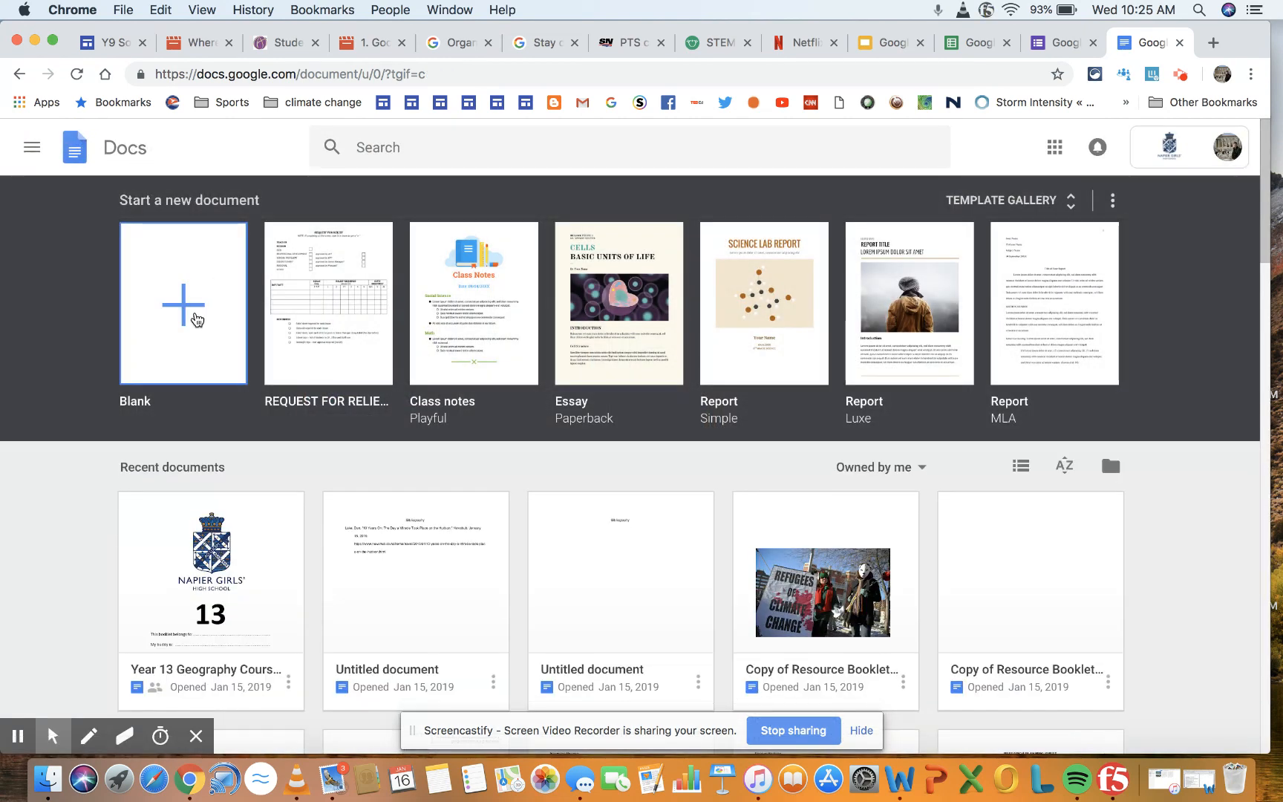
- Create a blank document and title it "Test #1"
{"action": "left_click", "coordinate": [197, 319]}
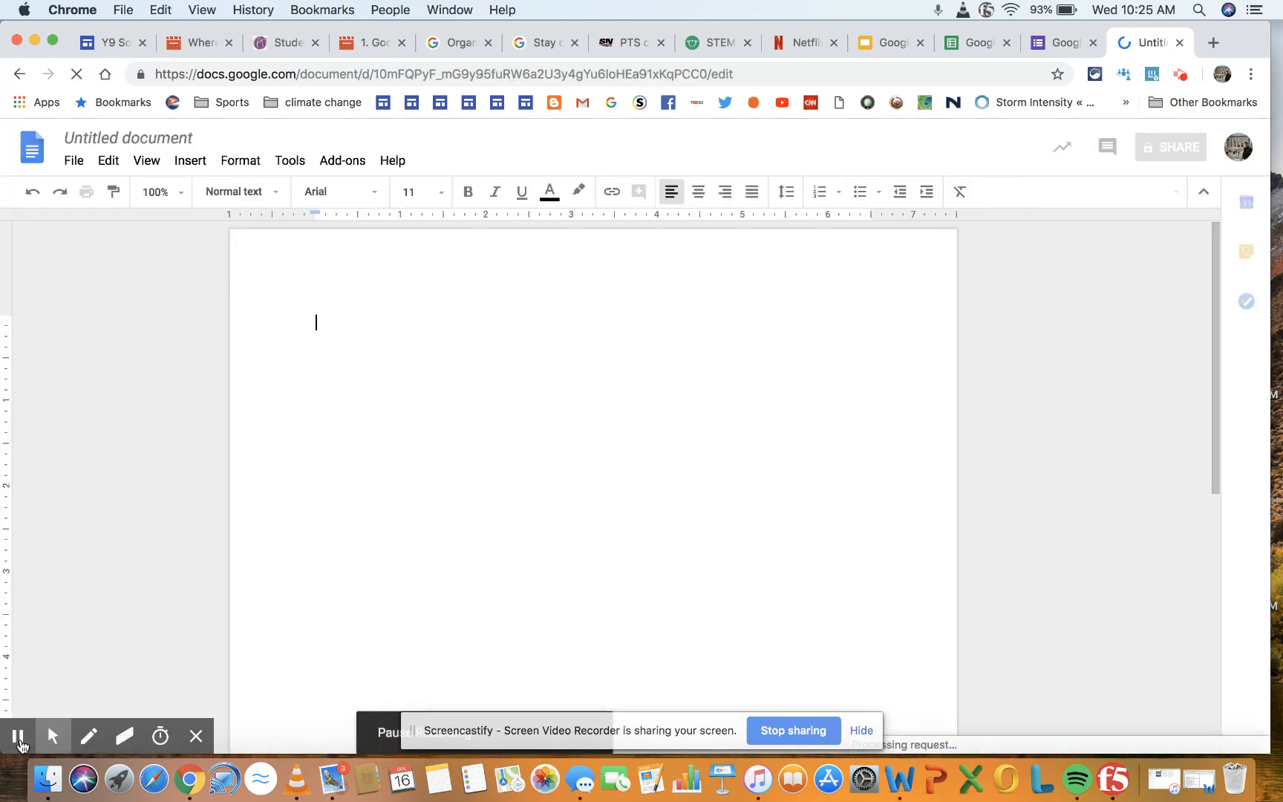
{"action": "mouse_move", "coordinate": [20, 745]}
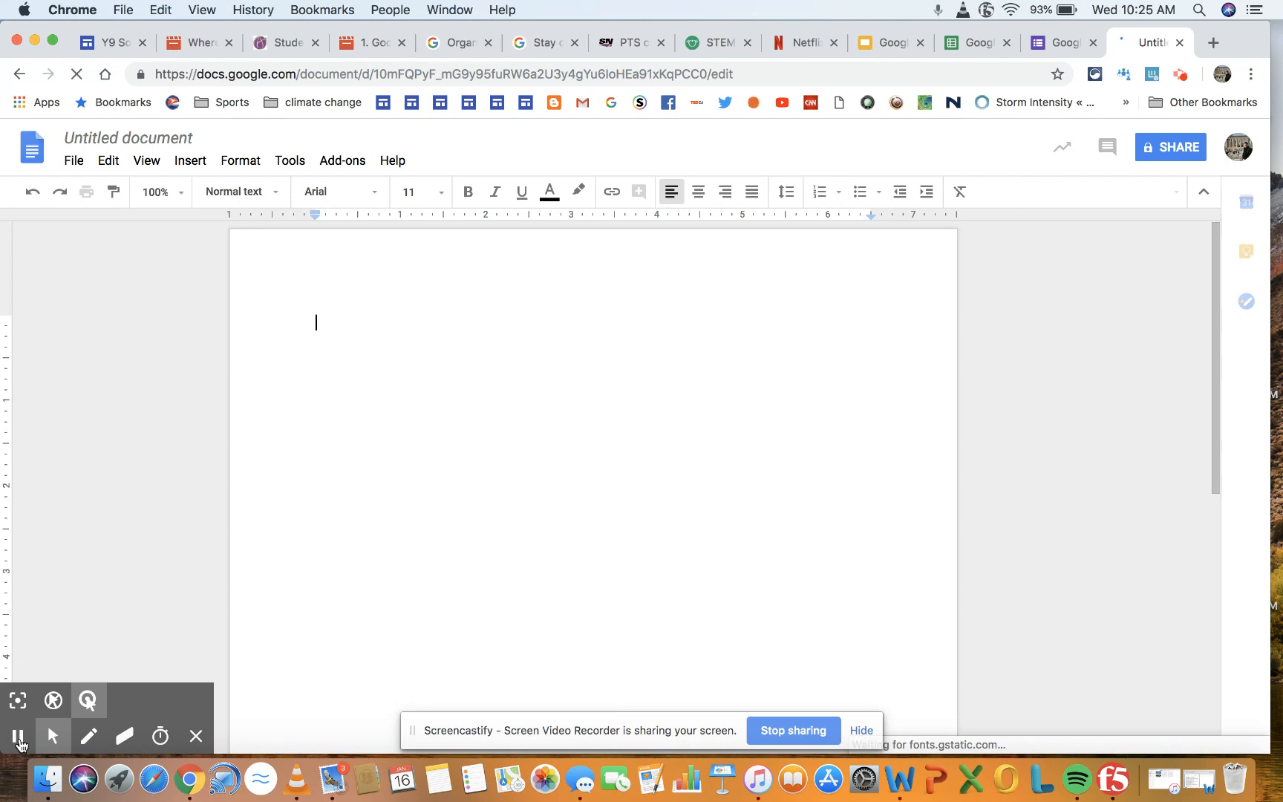
{"action": "left_click", "coordinate": [17, 739]}
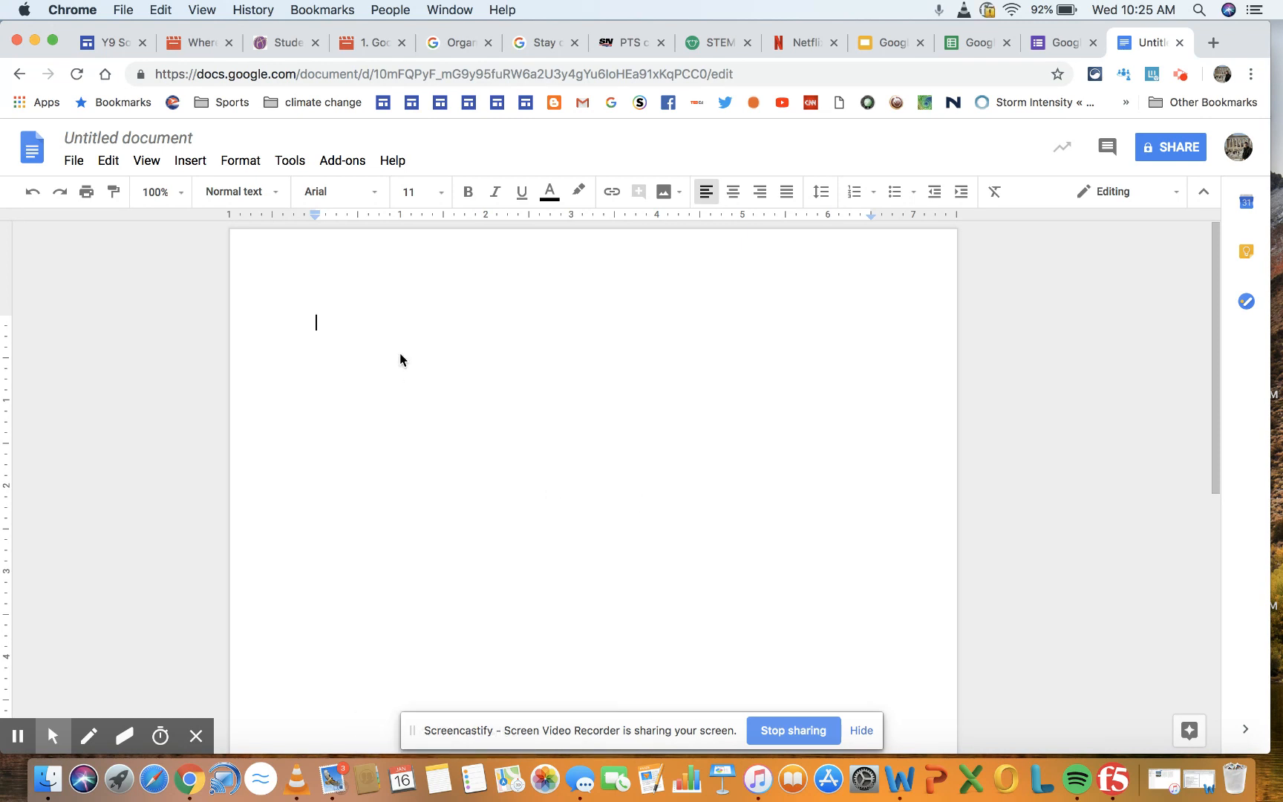
{"action": "left_click", "coordinate": [196, 142]}
{"action": "key", "text": "BackSpace"}
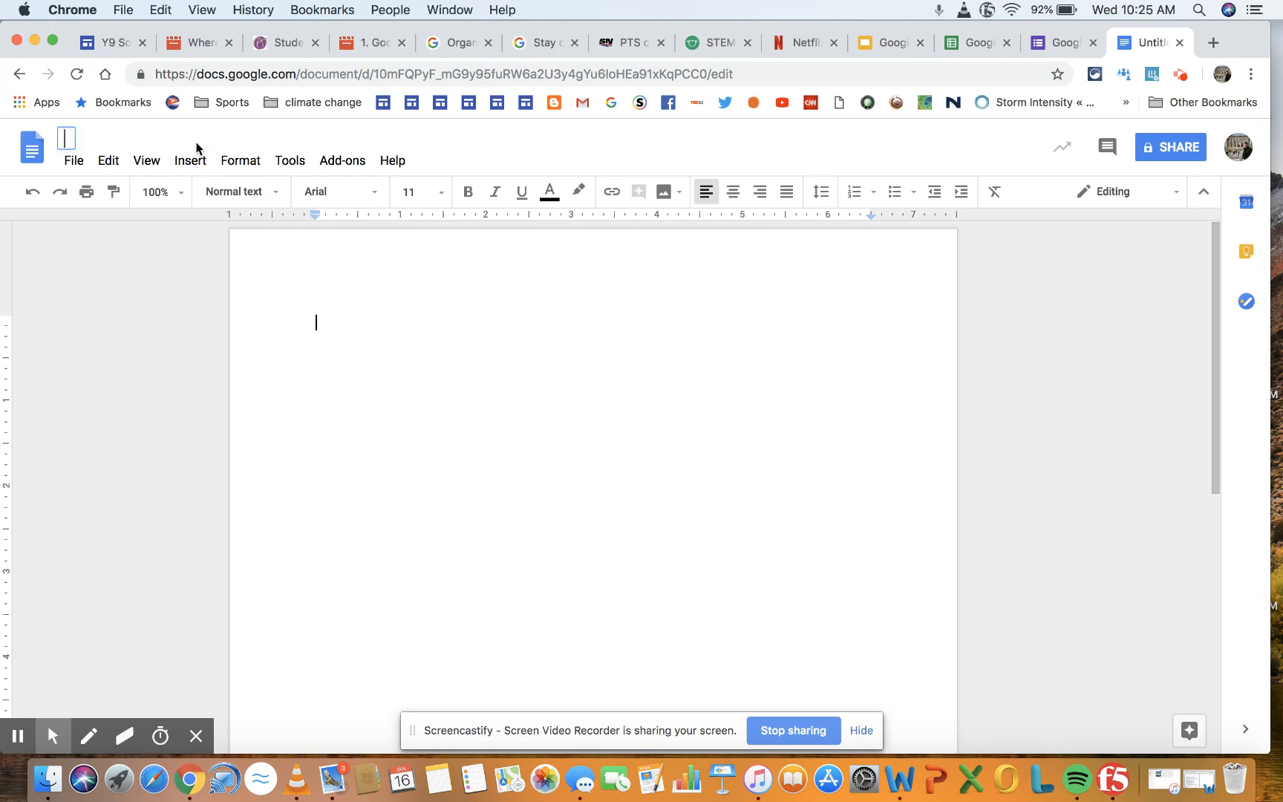
{"action": "type", "text": "Test #1"}
{"action": "left_click", "coordinate": [402, 395]}
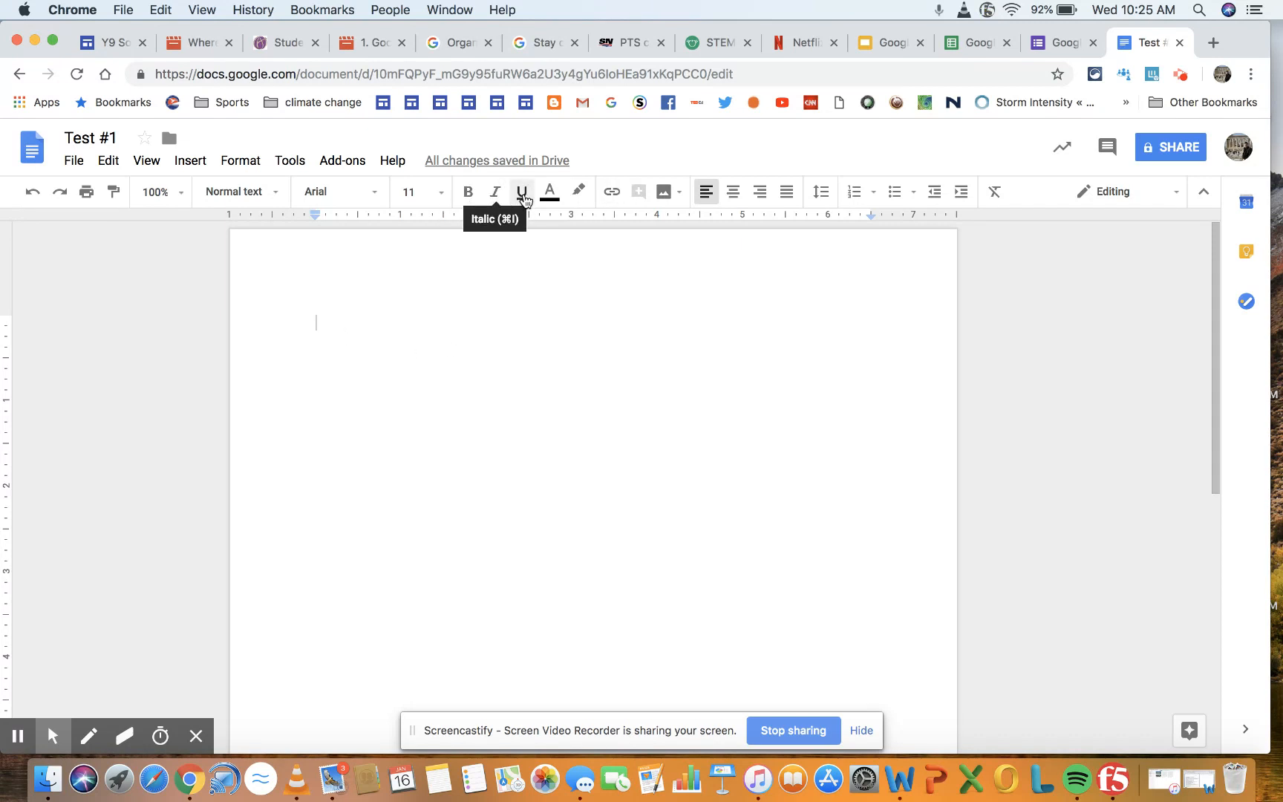
- Examine the highlight colours, image sources, installed add-ons, and the available tool and formatting commands
{"action": "left_click", "coordinate": [579, 193]}
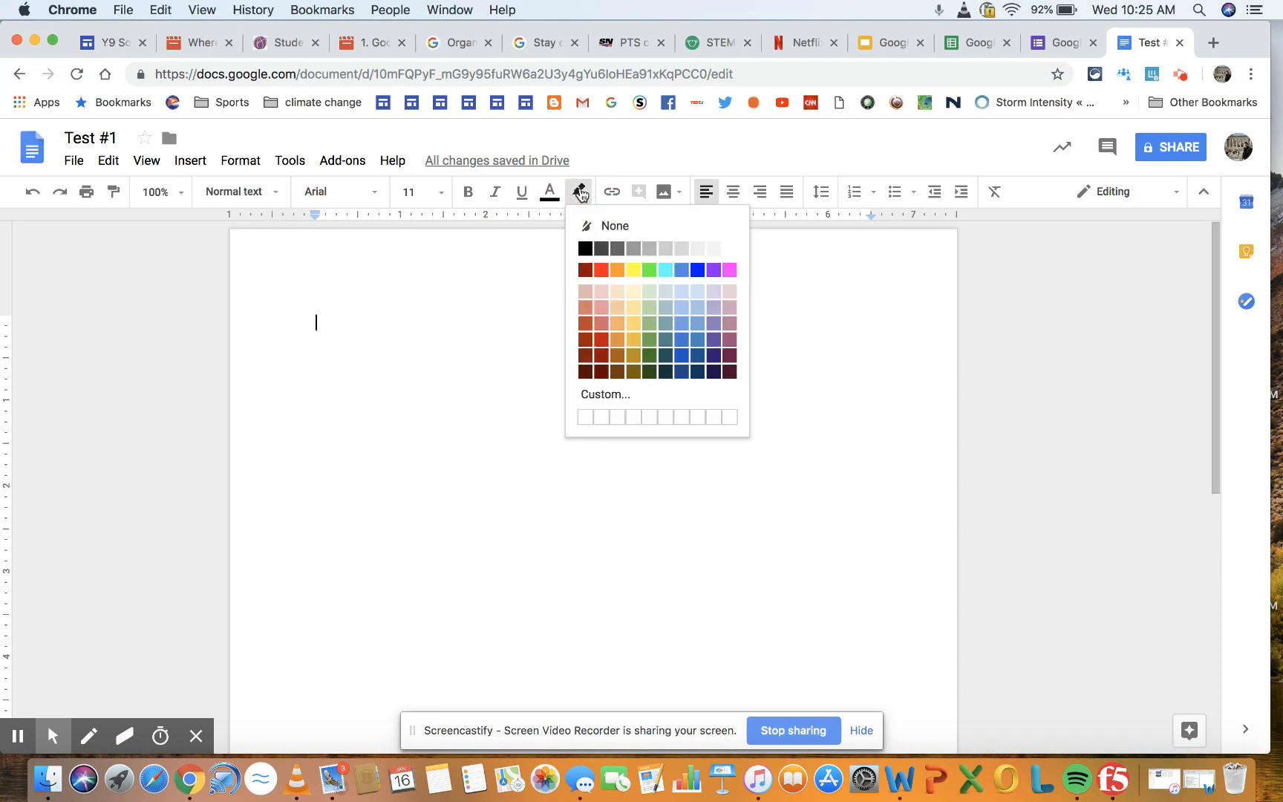
{"action": "left_click", "coordinate": [665, 193]}
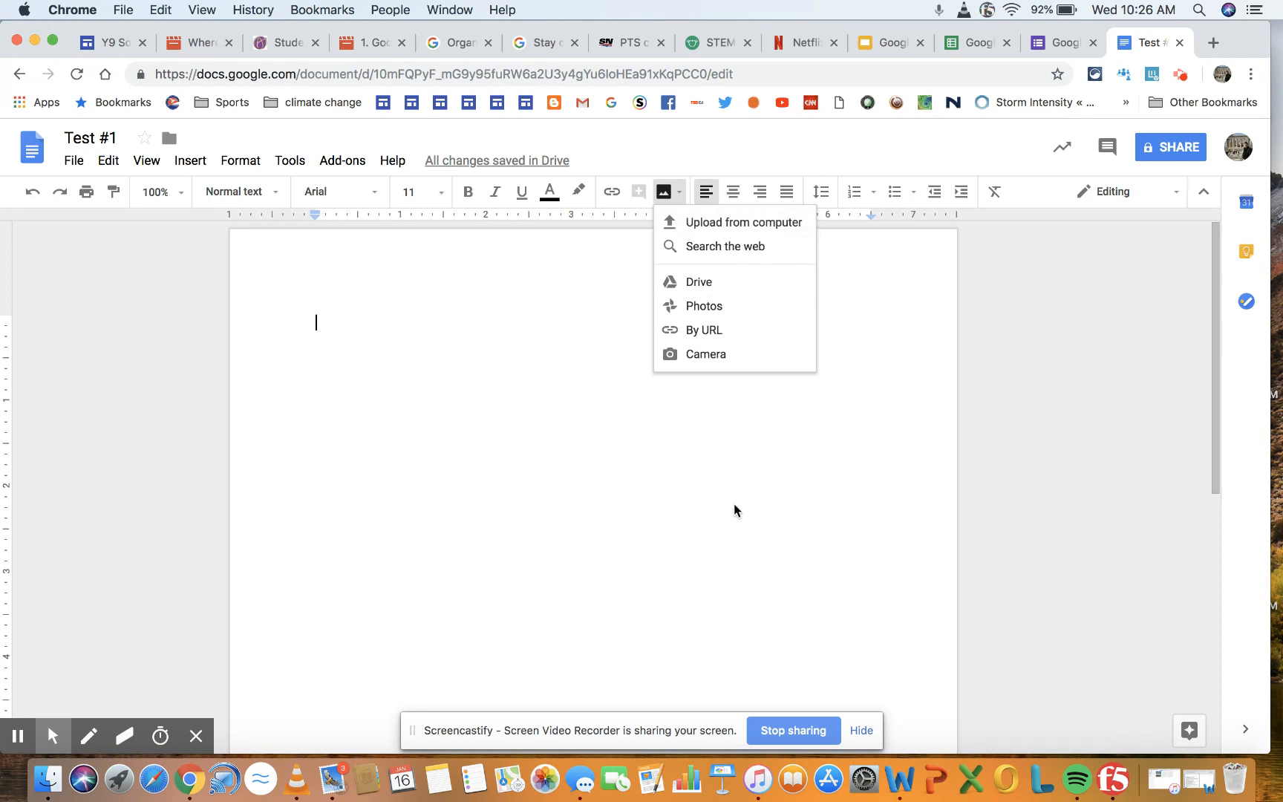
{"action": "left_click", "coordinate": [672, 522]}
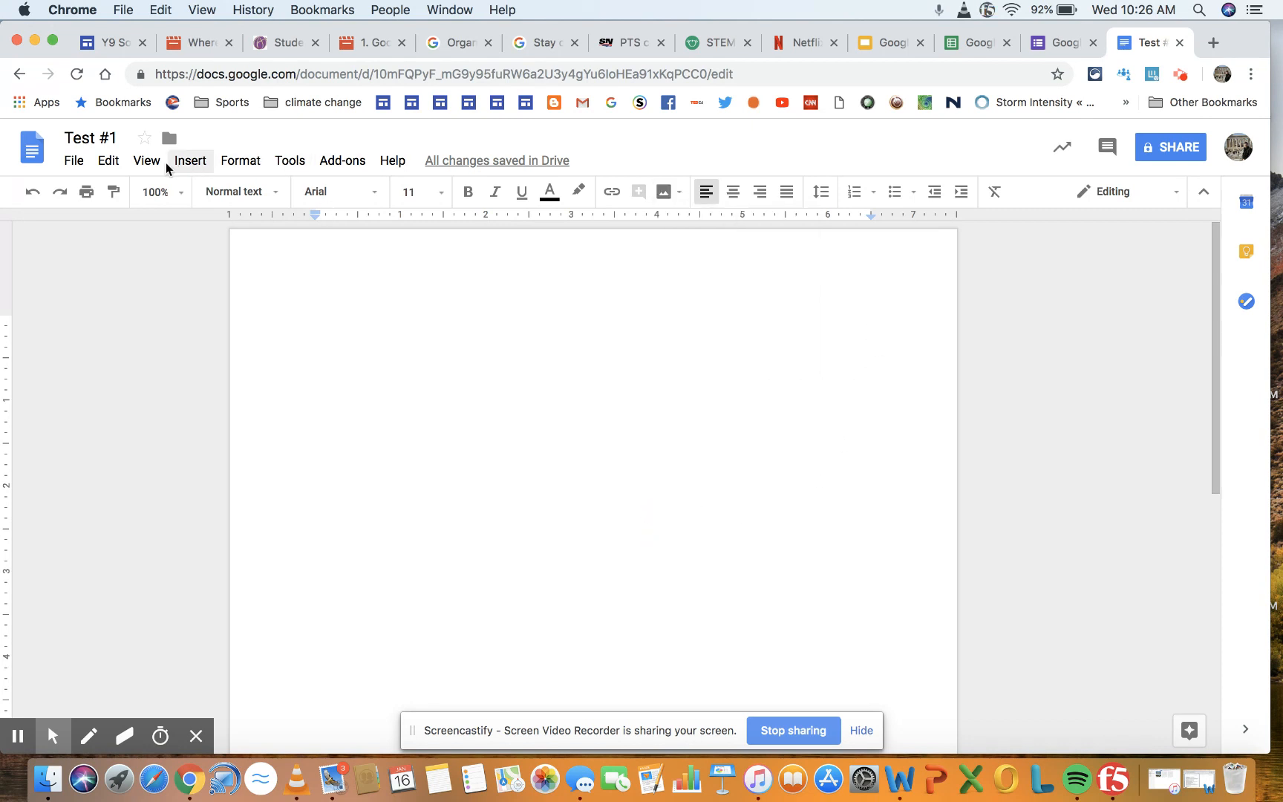
{"action": "left_click", "coordinate": [336, 160]}
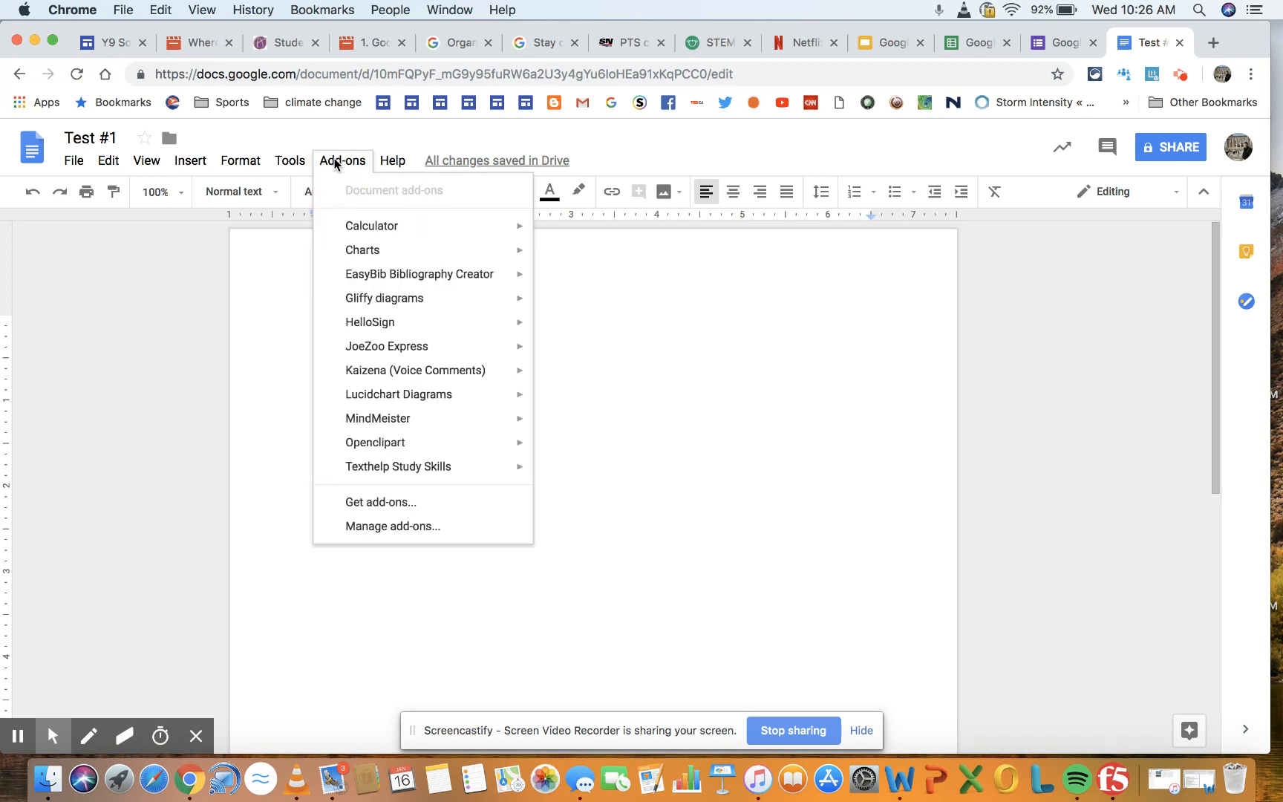
{"action": "mouse_move", "coordinate": [433, 282]}
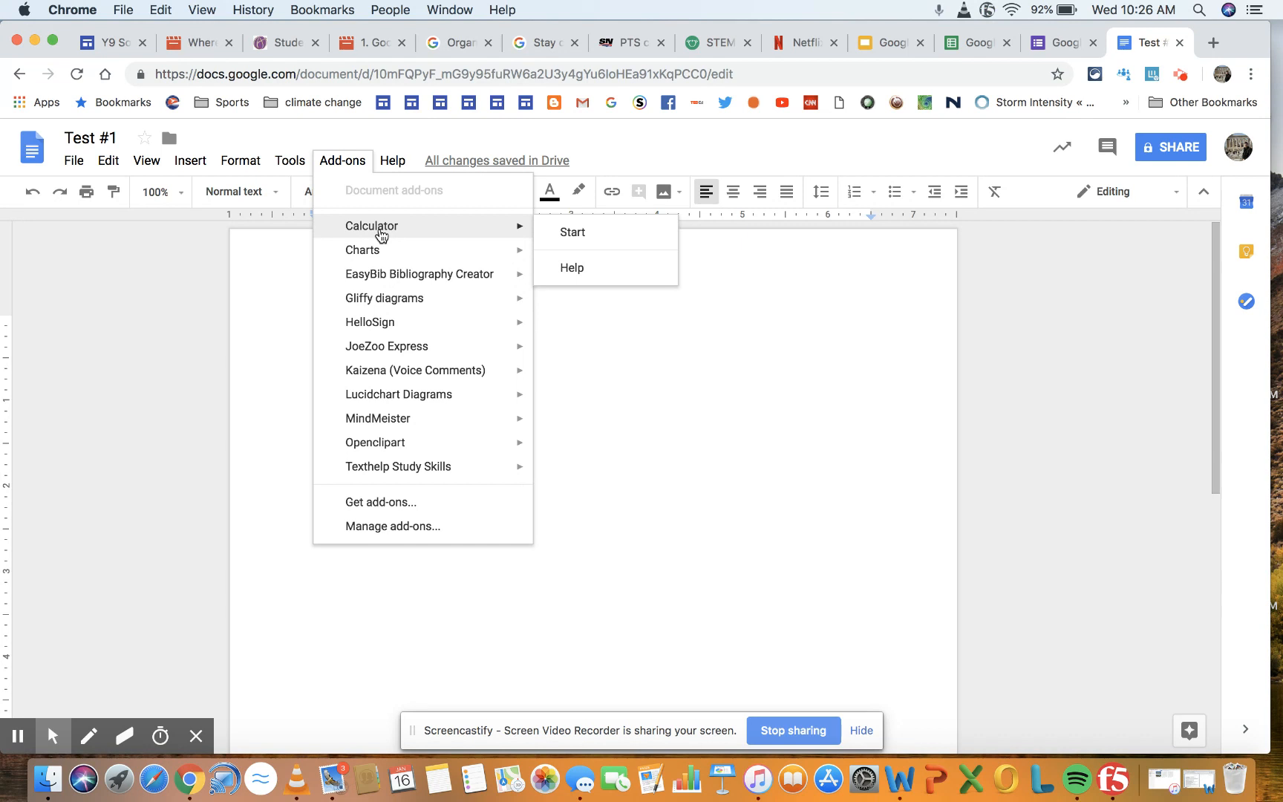
{"action": "left_click", "coordinate": [684, 614]}
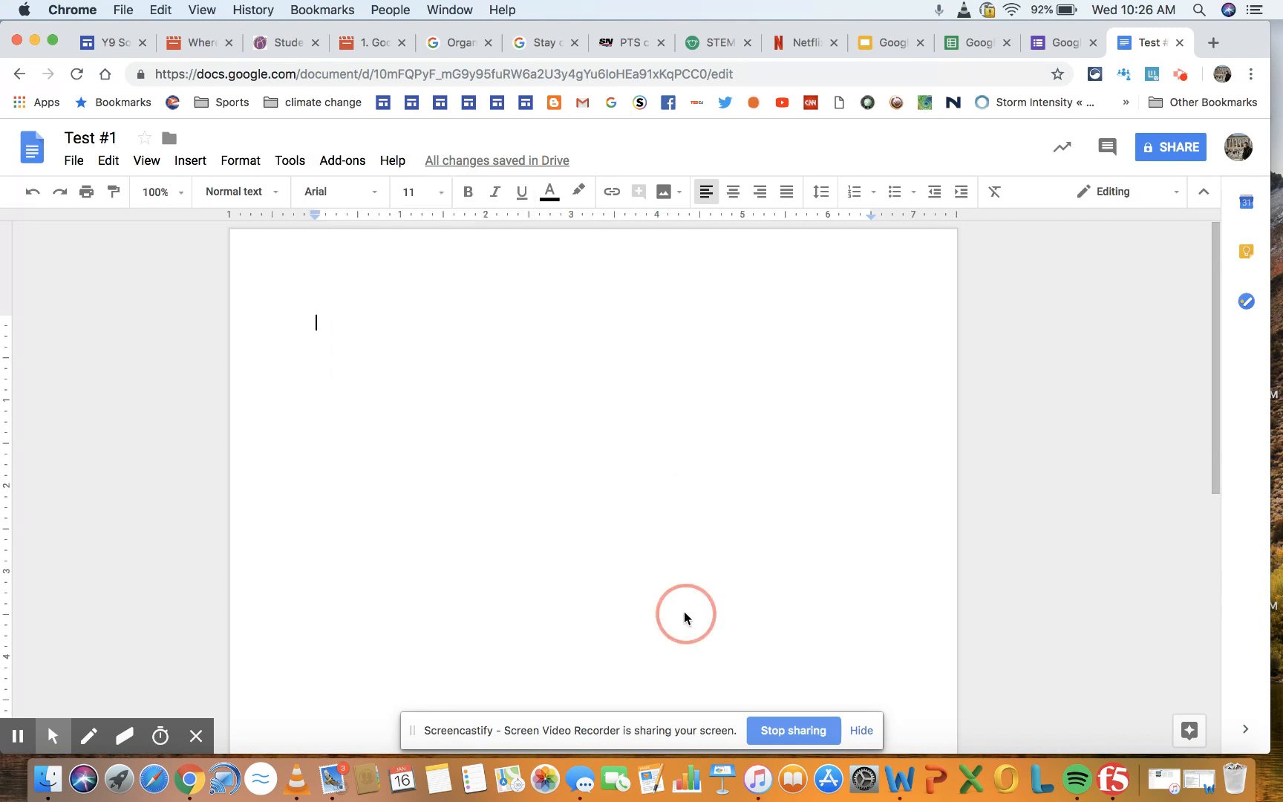
{"action": "left_click", "coordinate": [293, 168]}
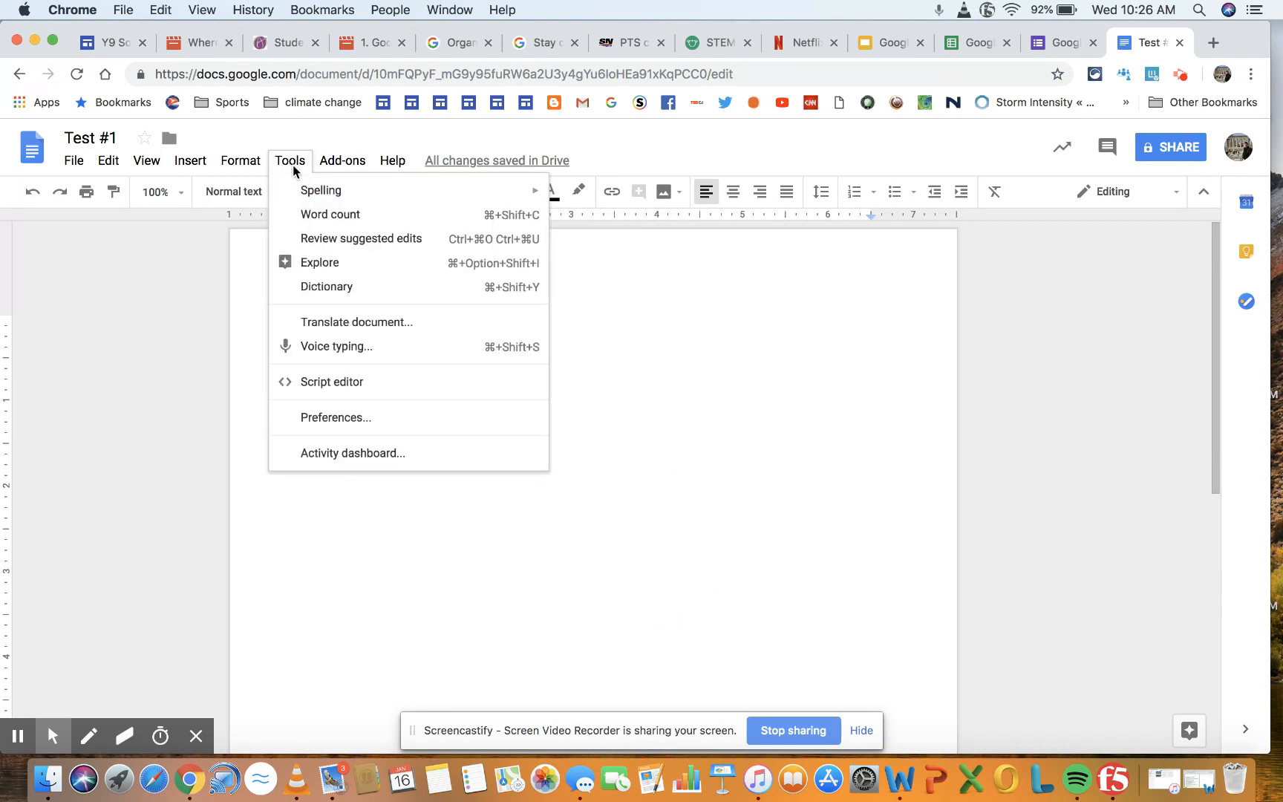
{"action": "mouse_move", "coordinate": [321, 197]}
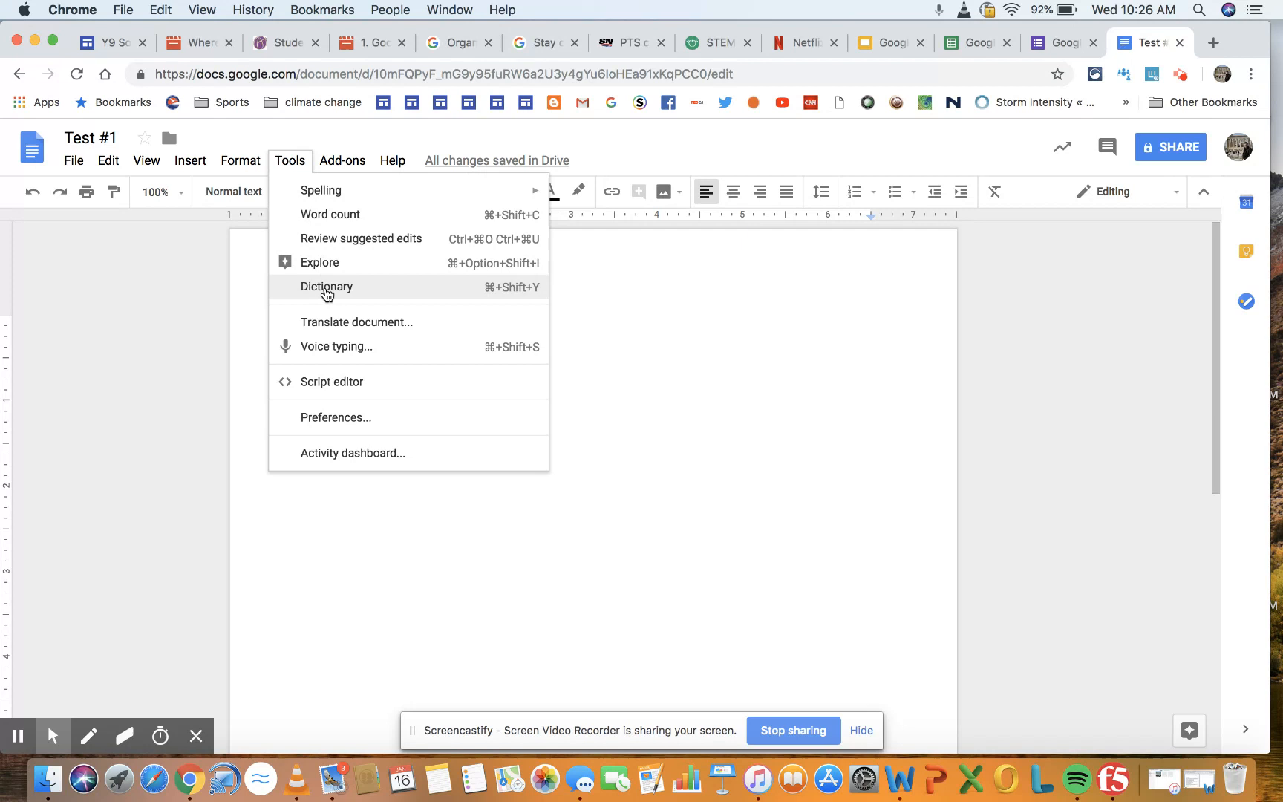
{"action": "left_click", "coordinate": [333, 581]}
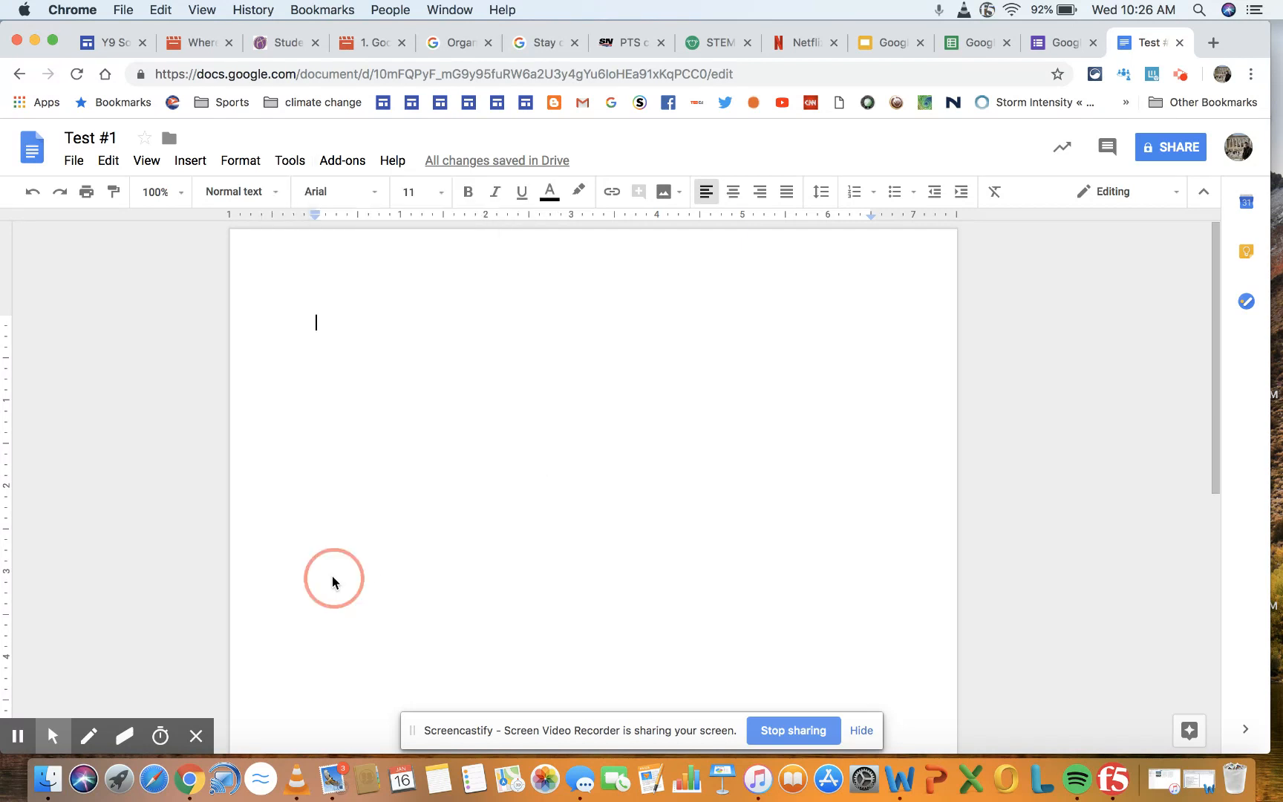
{"action": "left_click", "coordinate": [236, 163]}
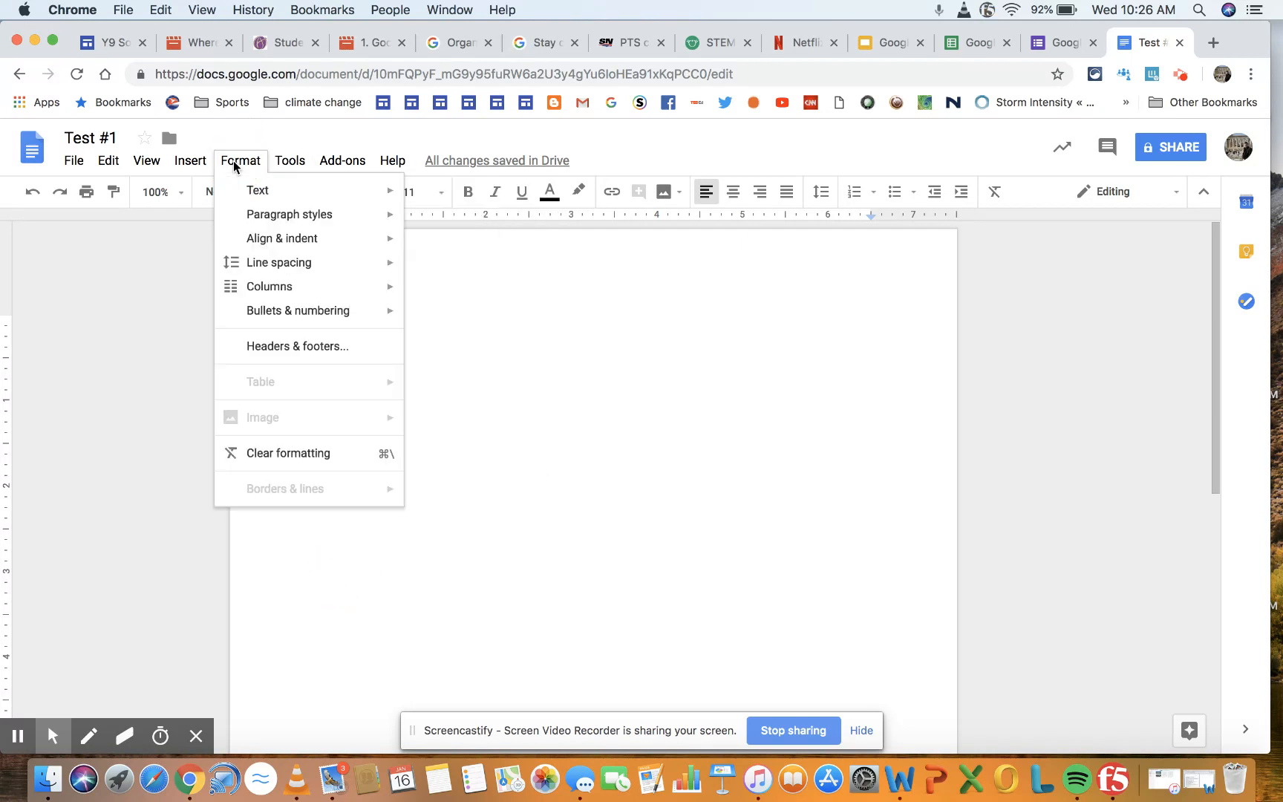
- Insert a table with four columns and five rows at the start of the document
{"action": "left_click", "coordinate": [191, 165]}
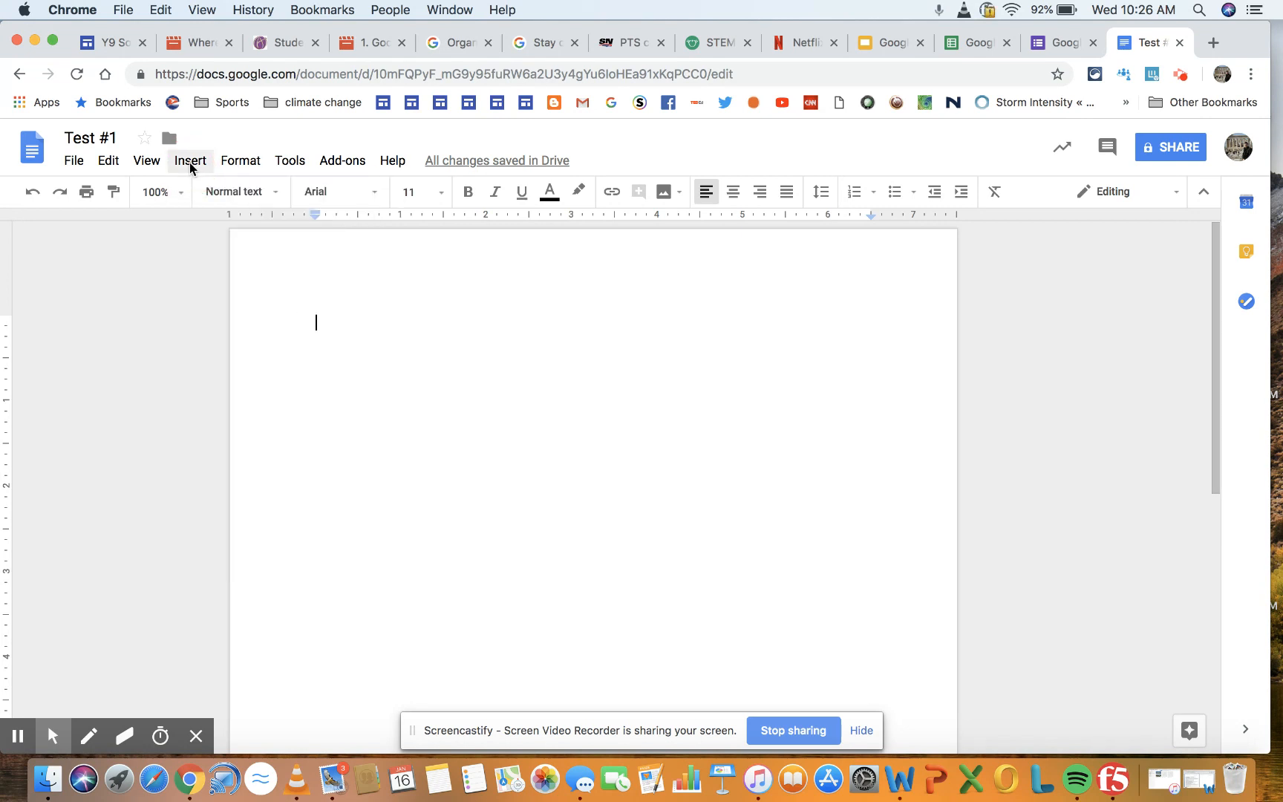
{"action": "left_click", "coordinate": [190, 165]}
{"action": "mouse_move", "coordinate": [230, 193]}
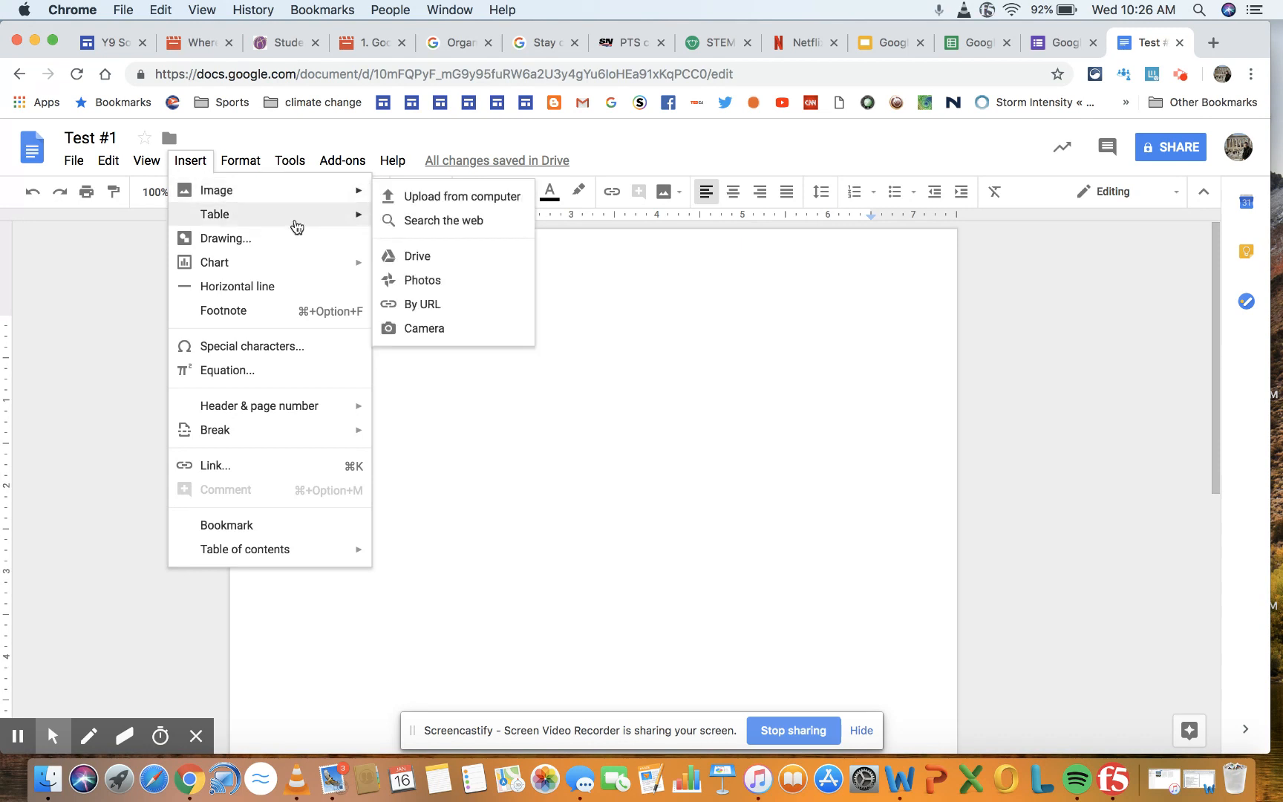
{"action": "mouse_move", "coordinate": [321, 223]}
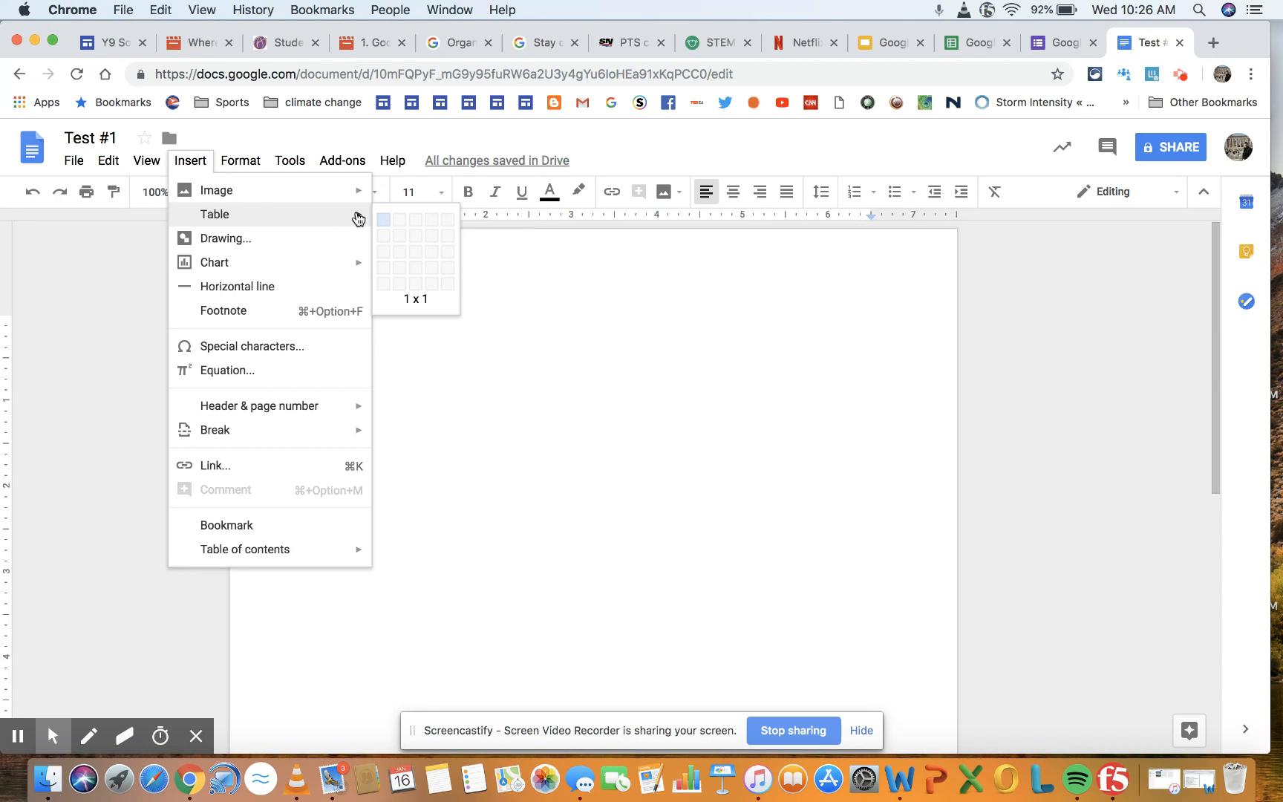
{"action": "left_click", "coordinate": [430, 284]}
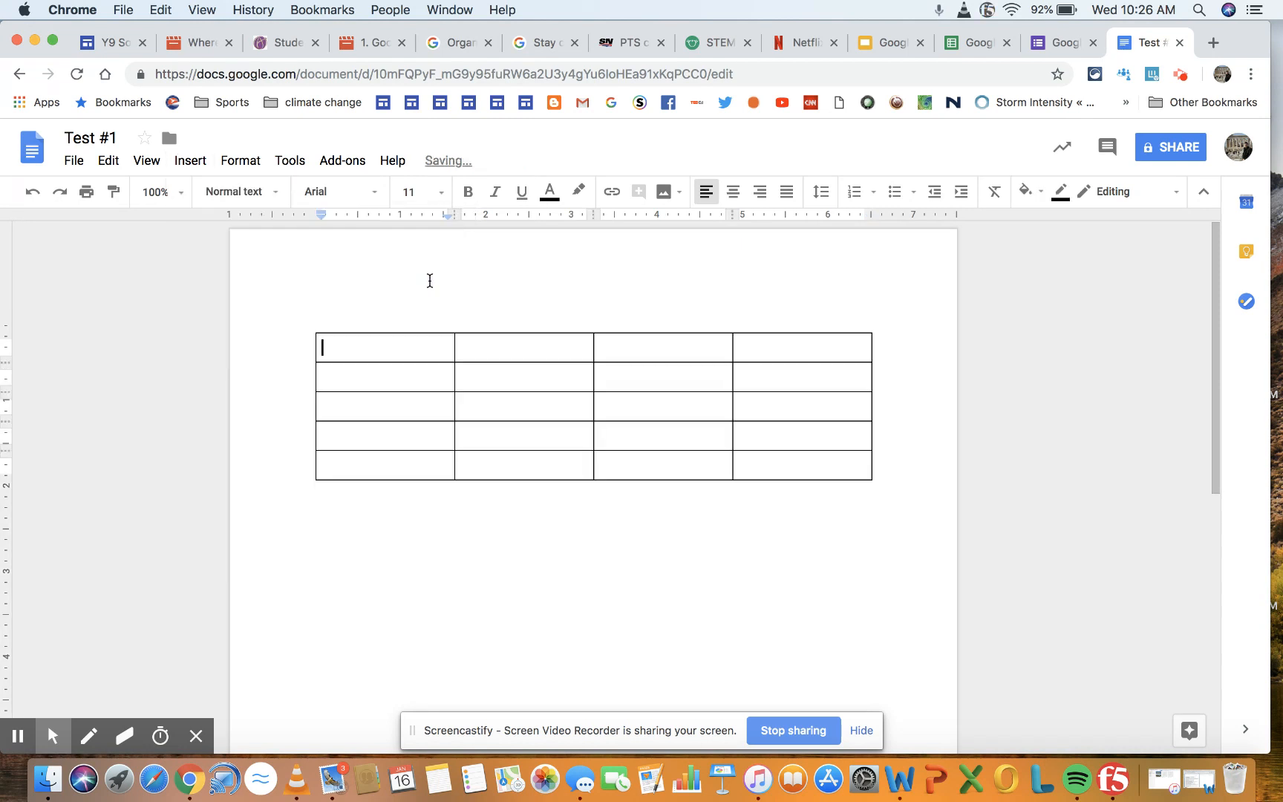
- Review the chart types that can be inserted, and place the cursor below the table
{"action": "left_click", "coordinate": [182, 162]}
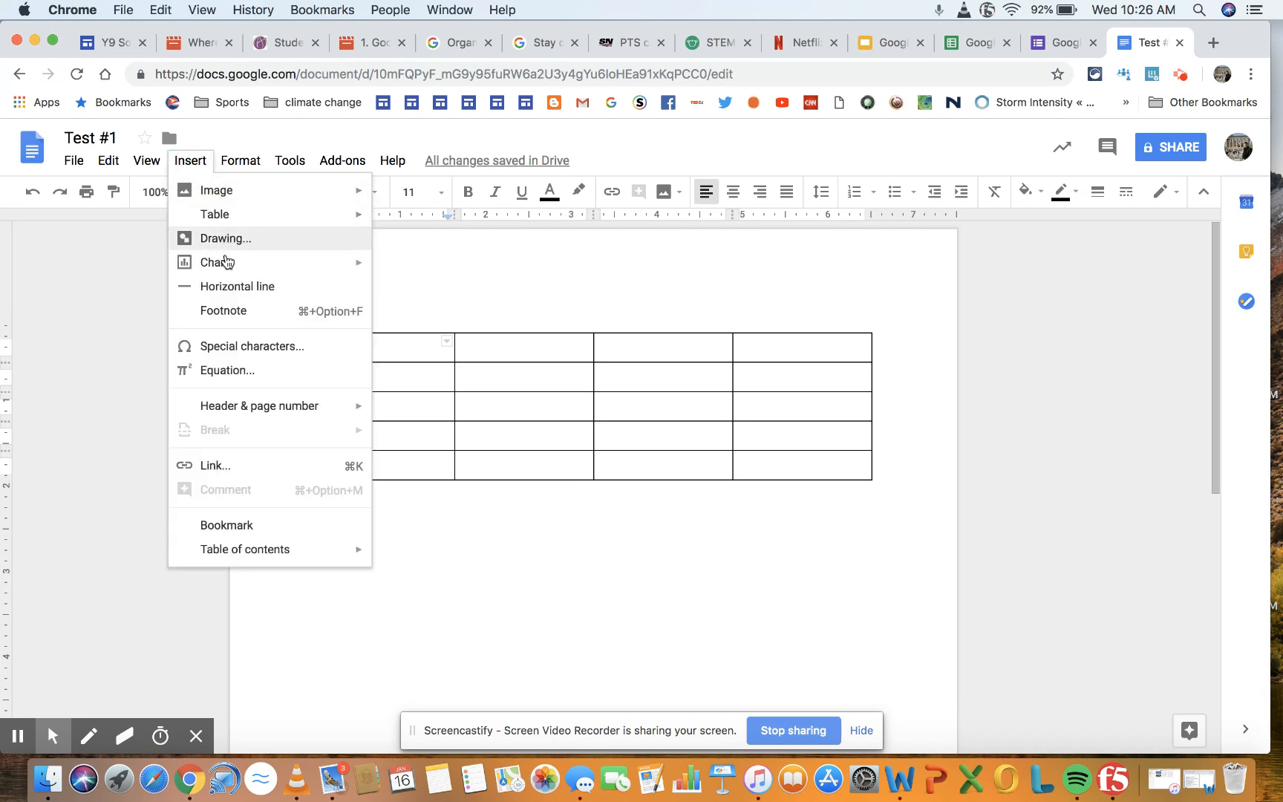
{"action": "mouse_move", "coordinate": [226, 271]}
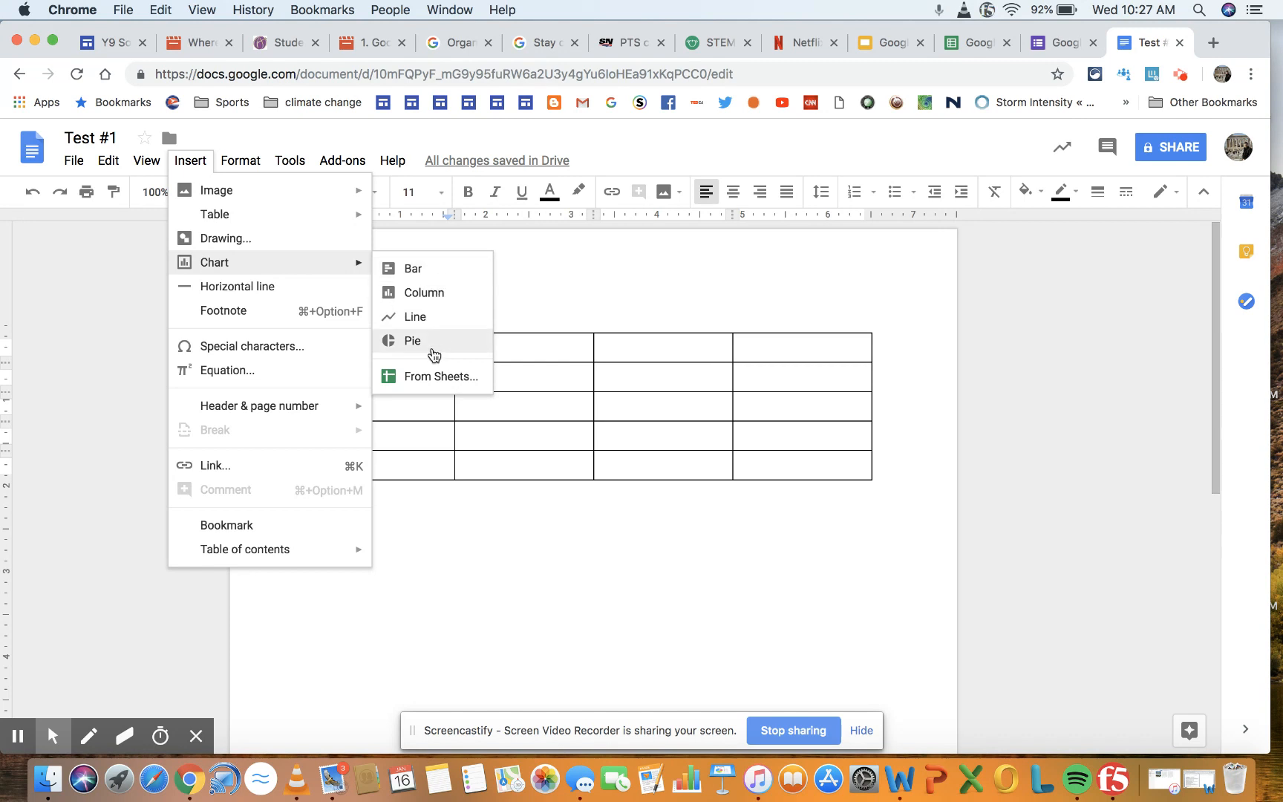
{"action": "left_click", "coordinate": [544, 584]}
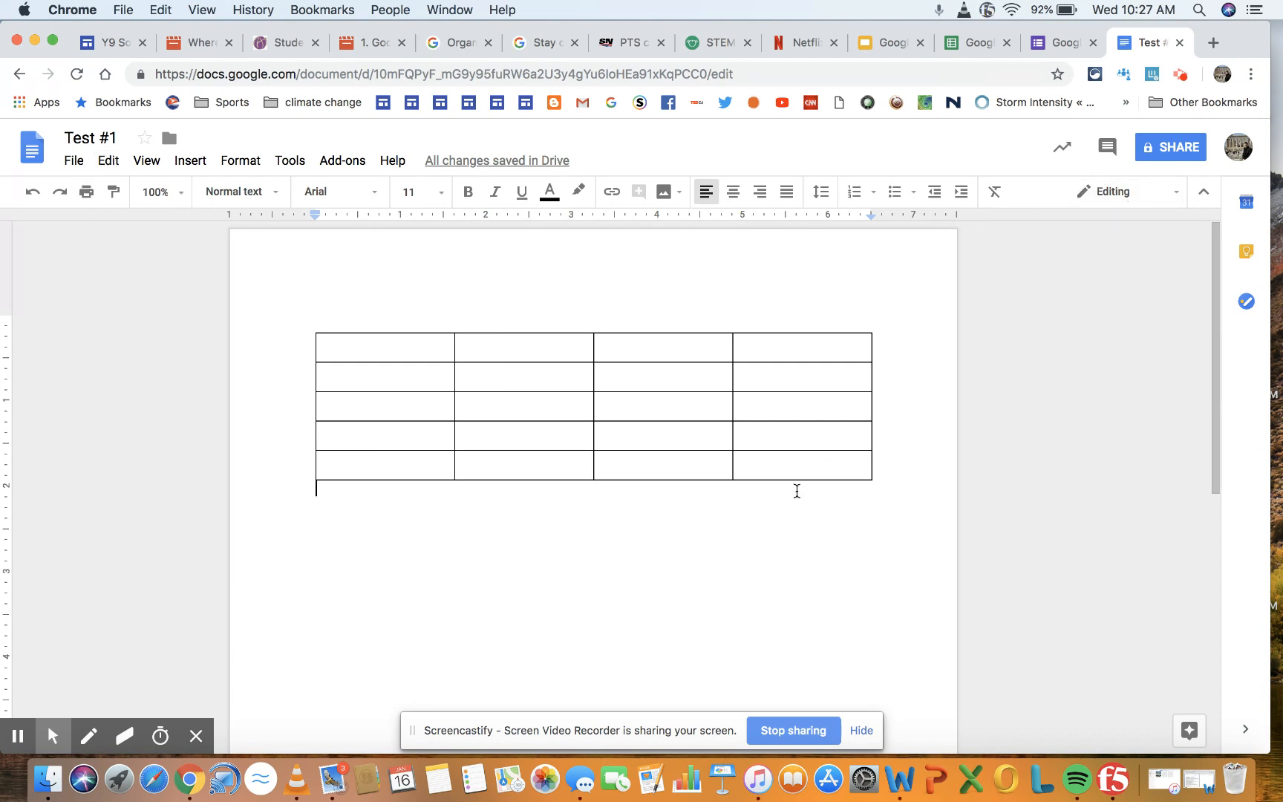
- Add a colleague by name as a recipient in the document's sharing settings and set their permission to "Can view"
{"action": "left_click", "coordinate": [1163, 149]}
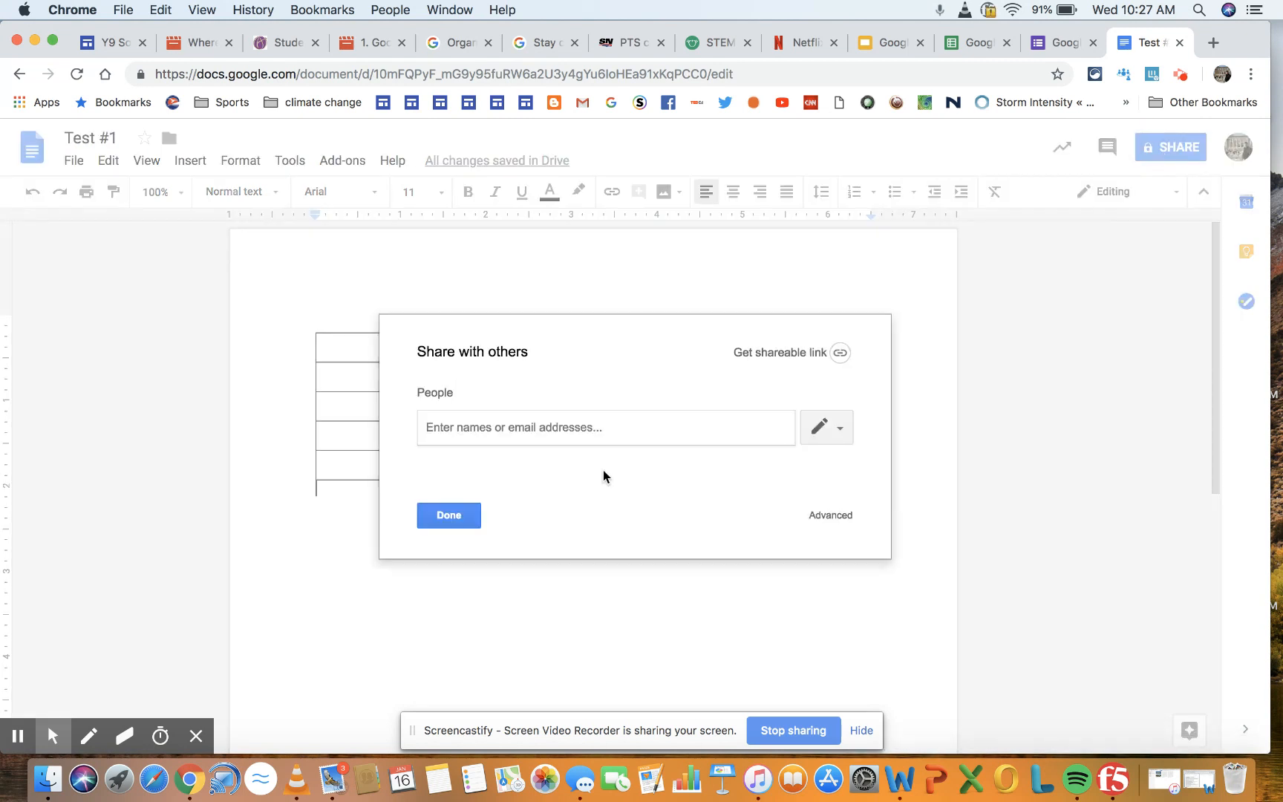
{"action": "left_click", "coordinate": [544, 428]}
{"action": "type", "text": "a"}
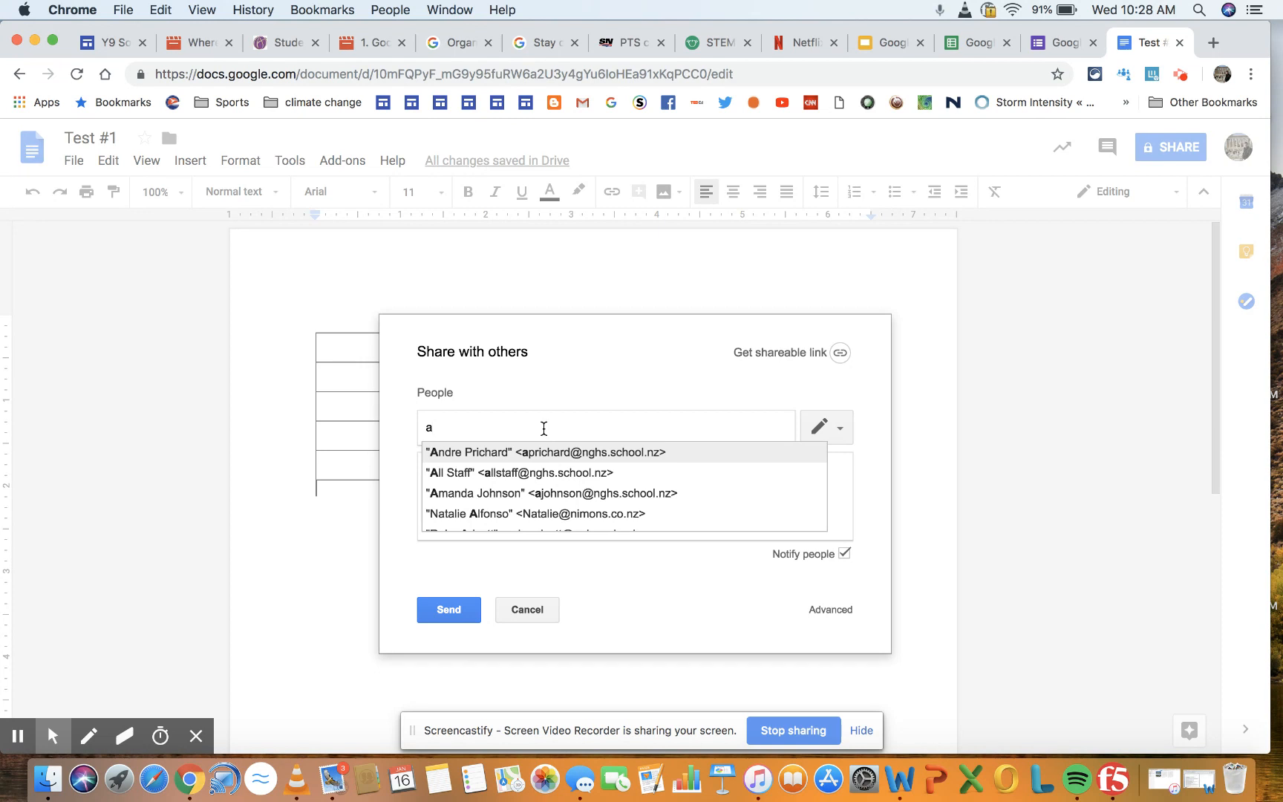
{"action": "type", "text": "na"}
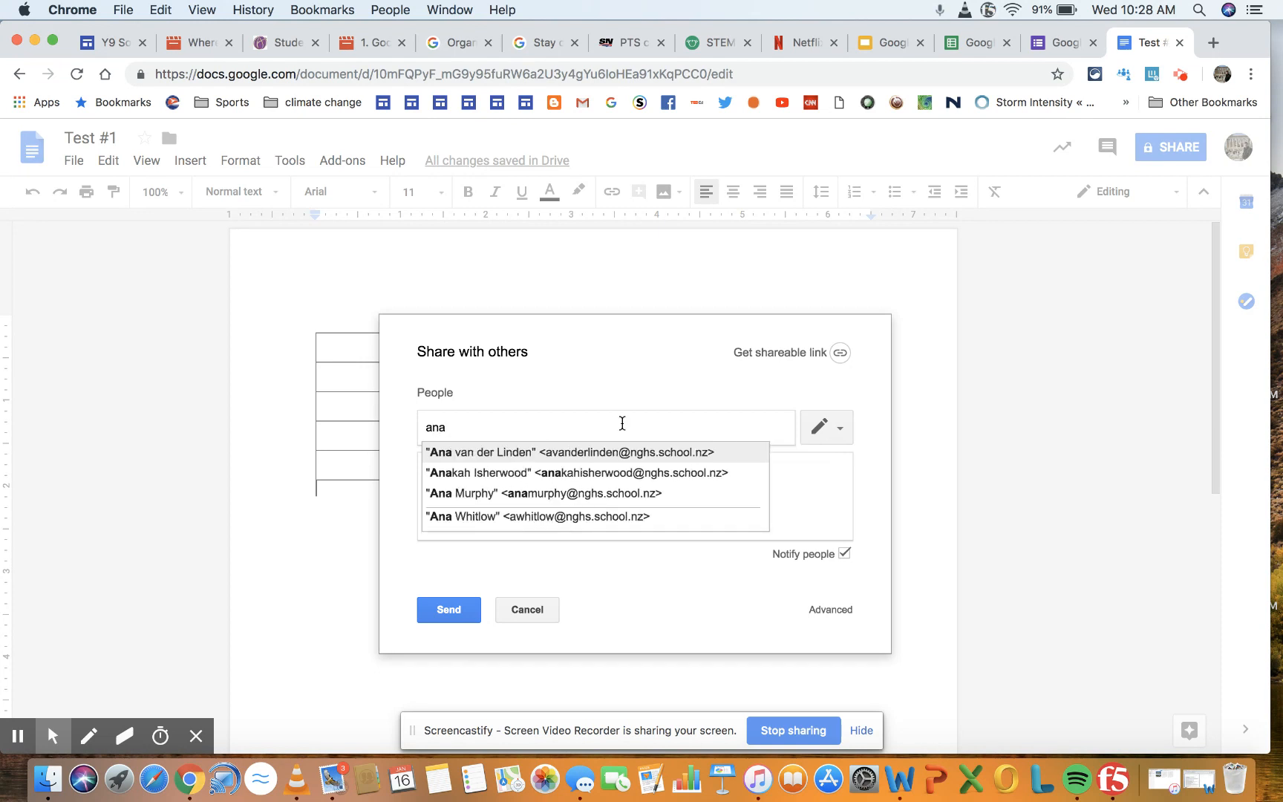
{"action": "left_click", "coordinate": [567, 452]}
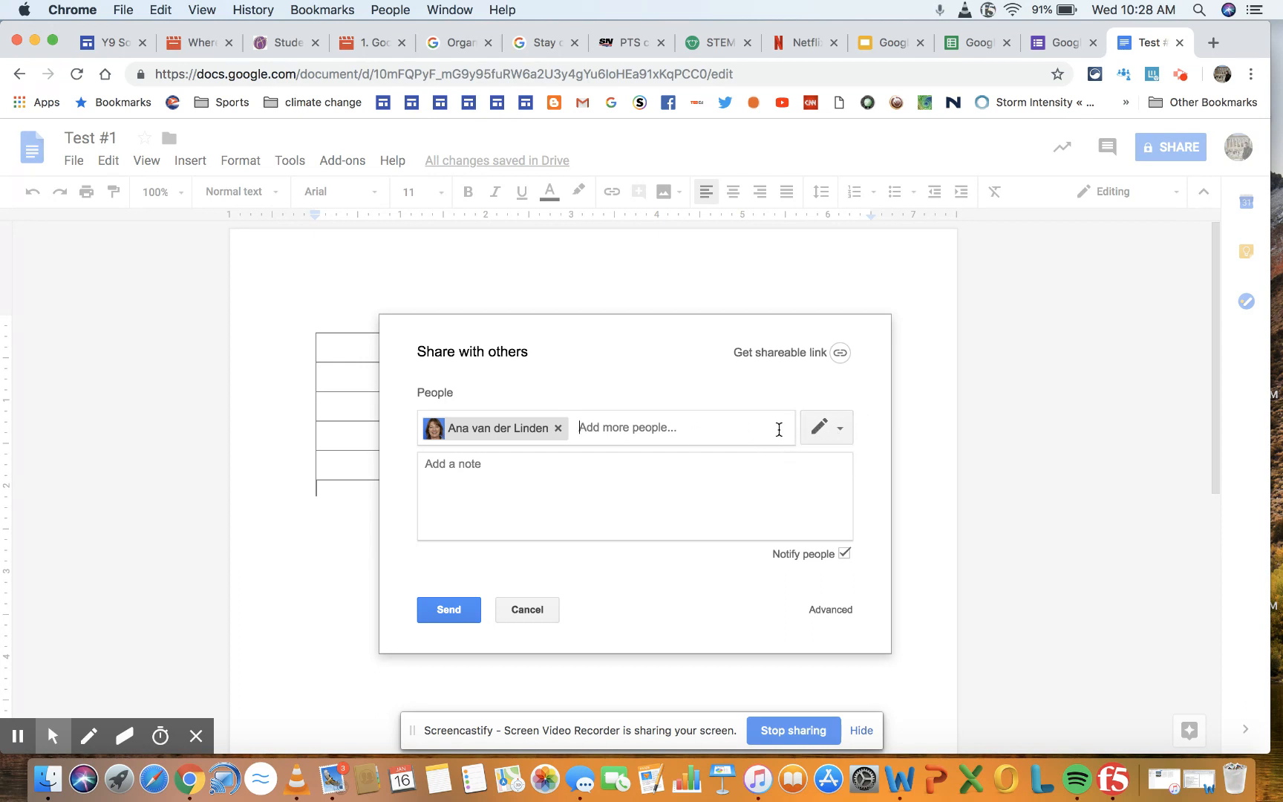
{"action": "left_click", "coordinate": [842, 432]}
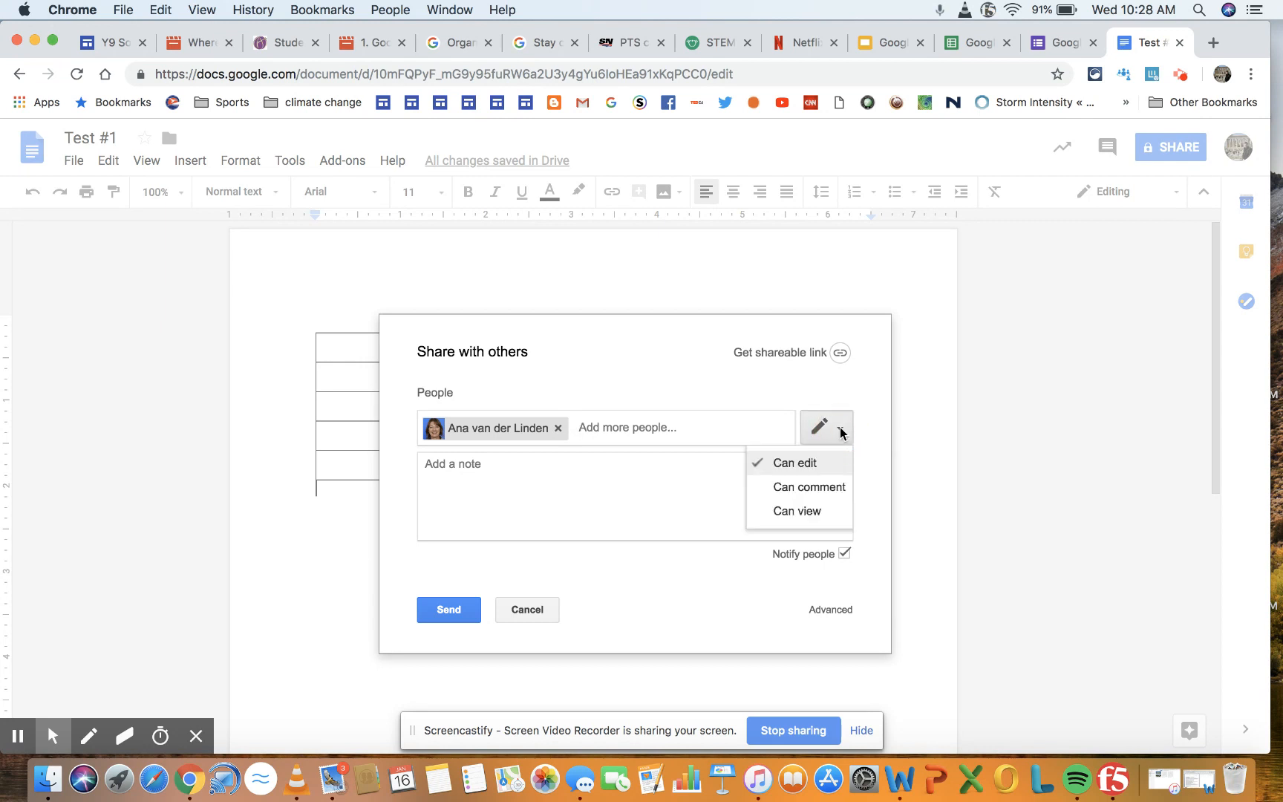
{"action": "left_click", "coordinate": [797, 512]}
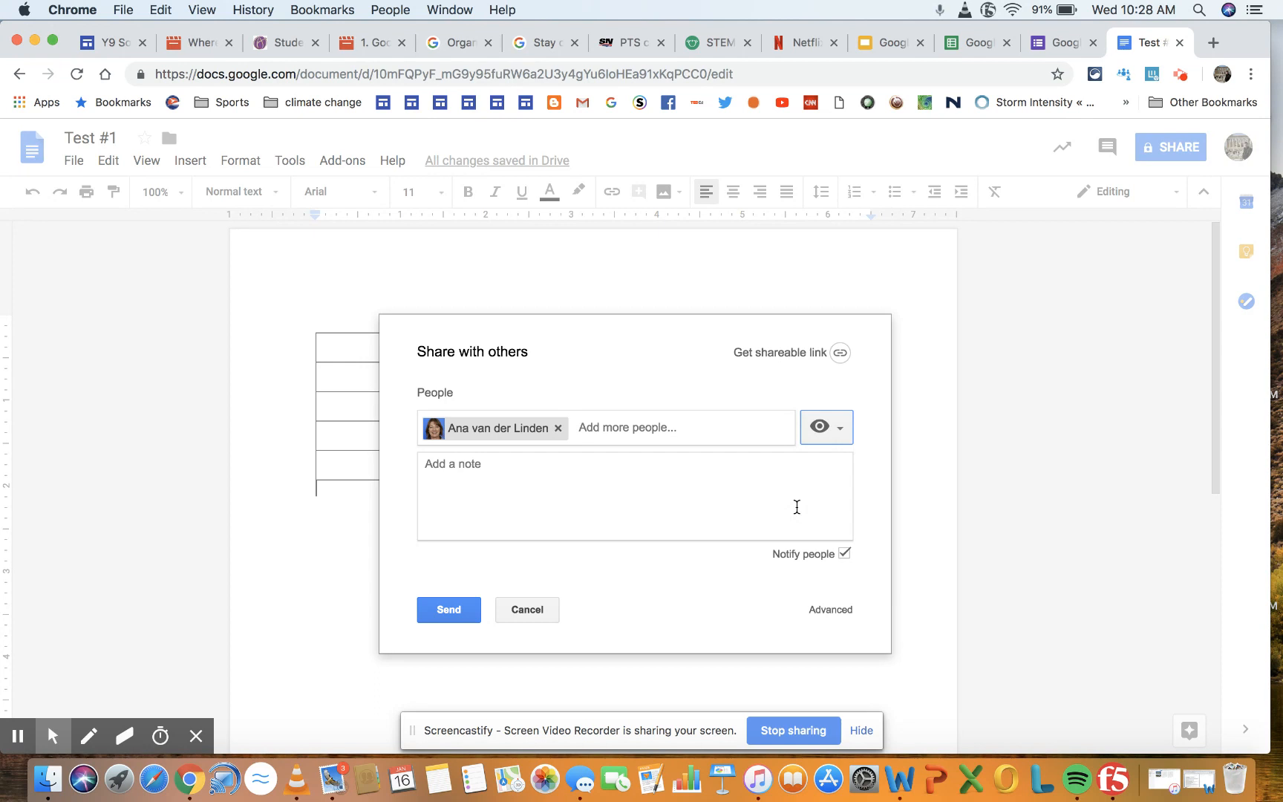
- Try the colleague's sharing permission as "Can edit", and change it to "Can comment"
{"action": "left_click", "coordinate": [838, 436]}
{"action": "left_click", "coordinate": [809, 464]}
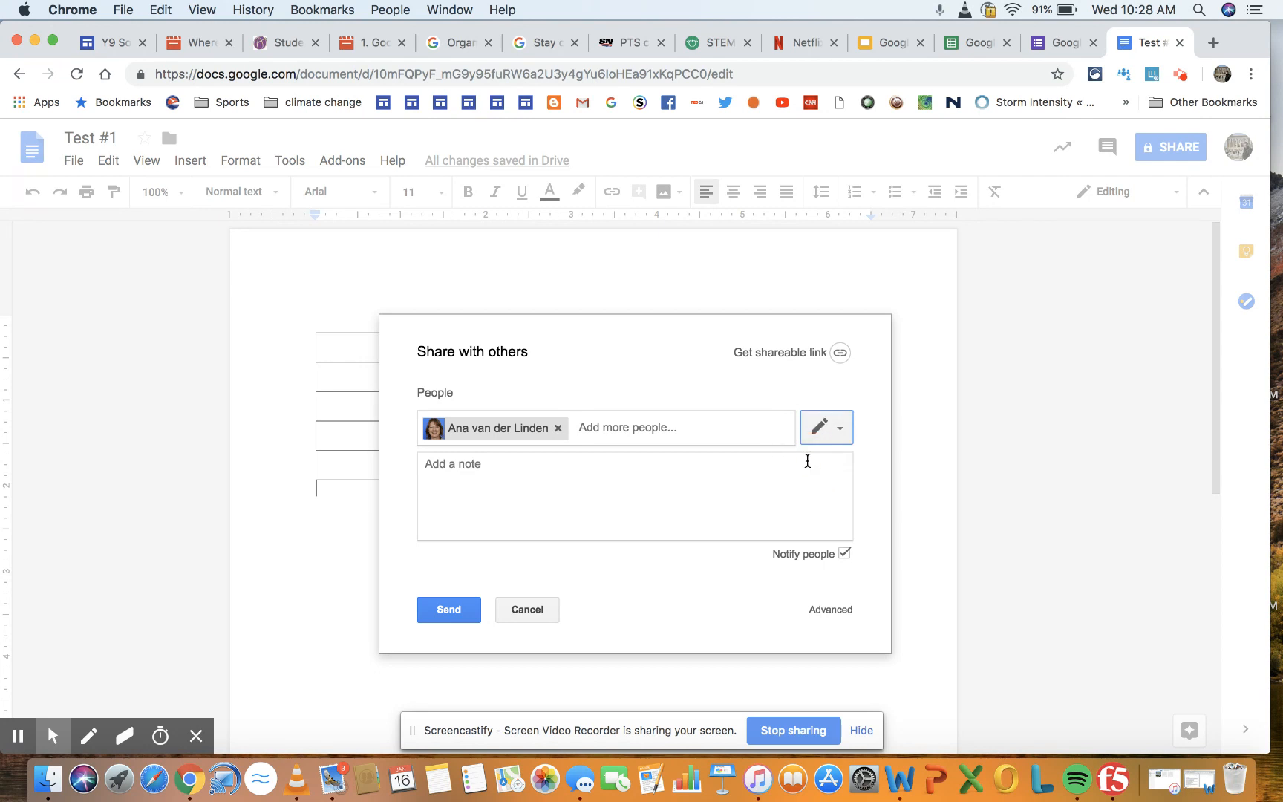
{"action": "left_click", "coordinate": [840, 432]}
{"action": "left_click", "coordinate": [819, 486]}
{"action": "left_click", "coordinate": [844, 437]}
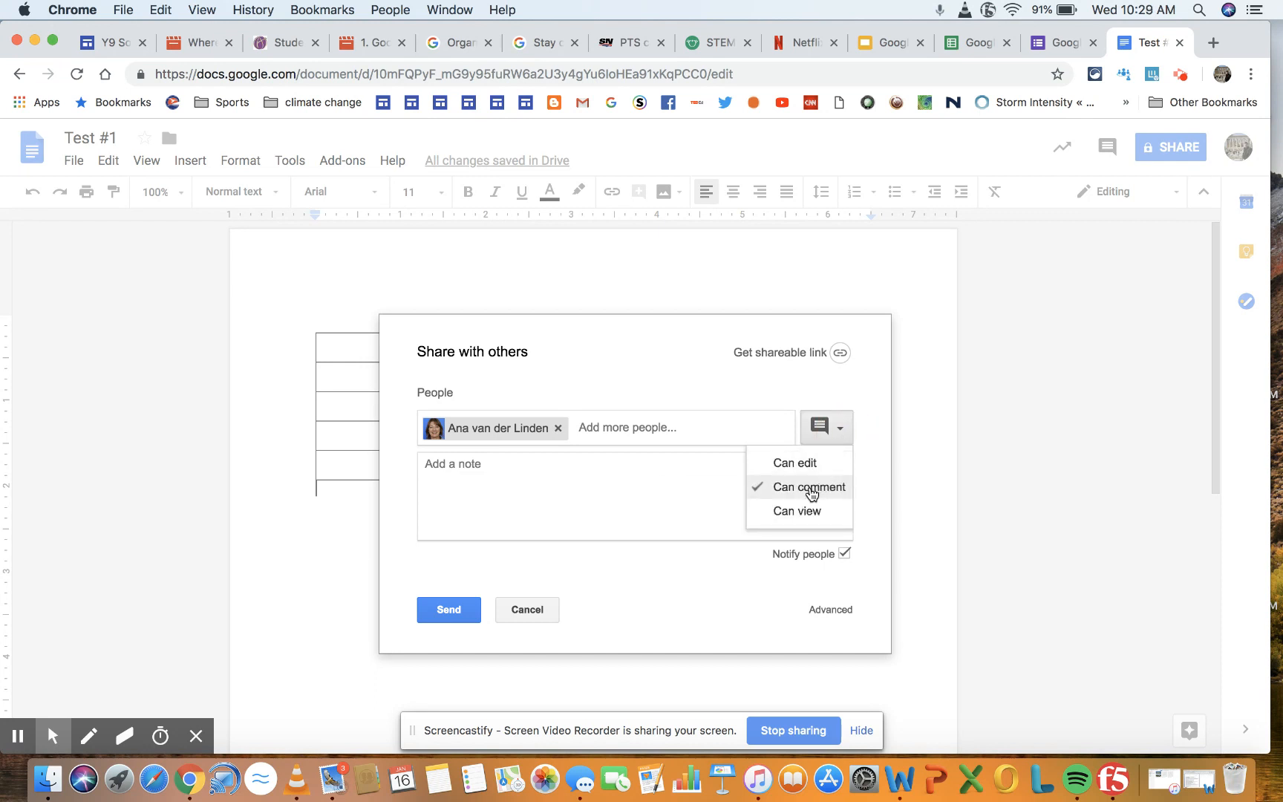
{"action": "left_click", "coordinate": [844, 437]}
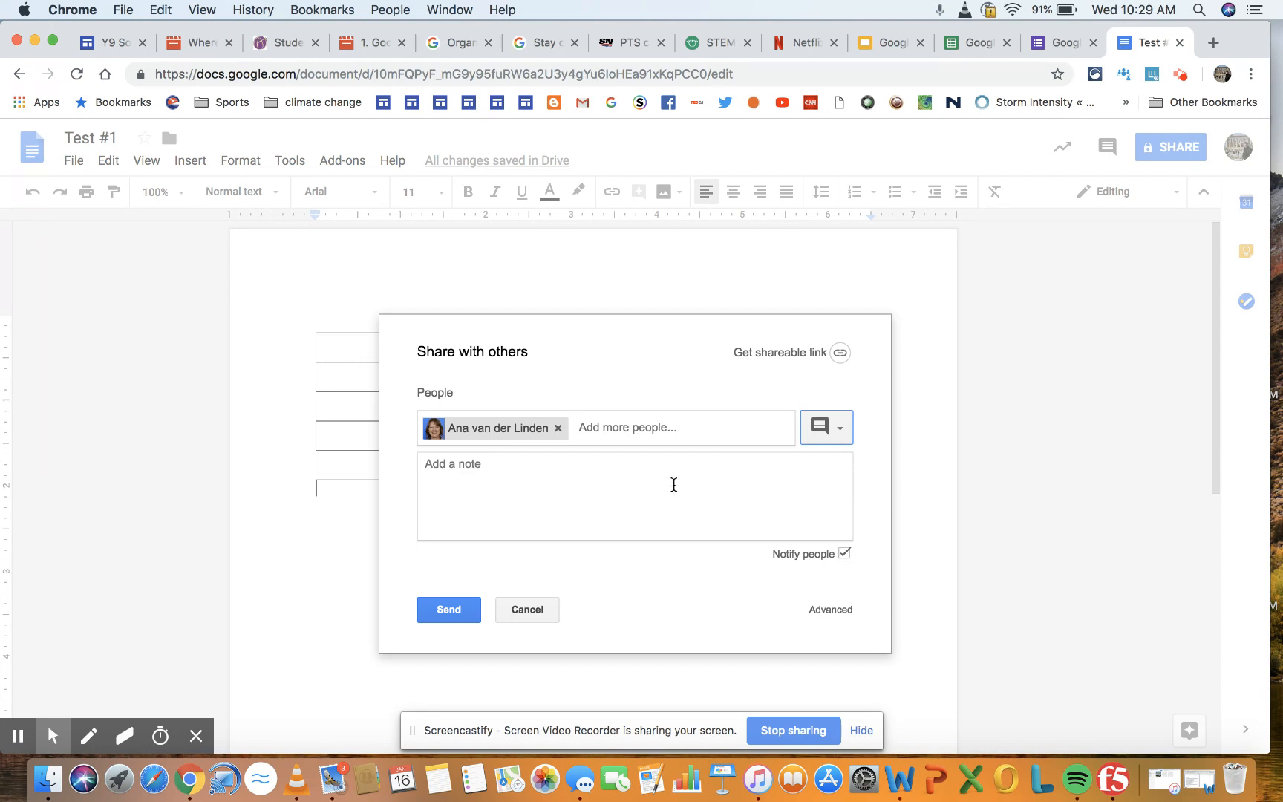
- Toggle the option to notify people off and on again, cancel the invitation, and close the sharing settings
{"action": "left_click", "coordinate": [482, 493]}
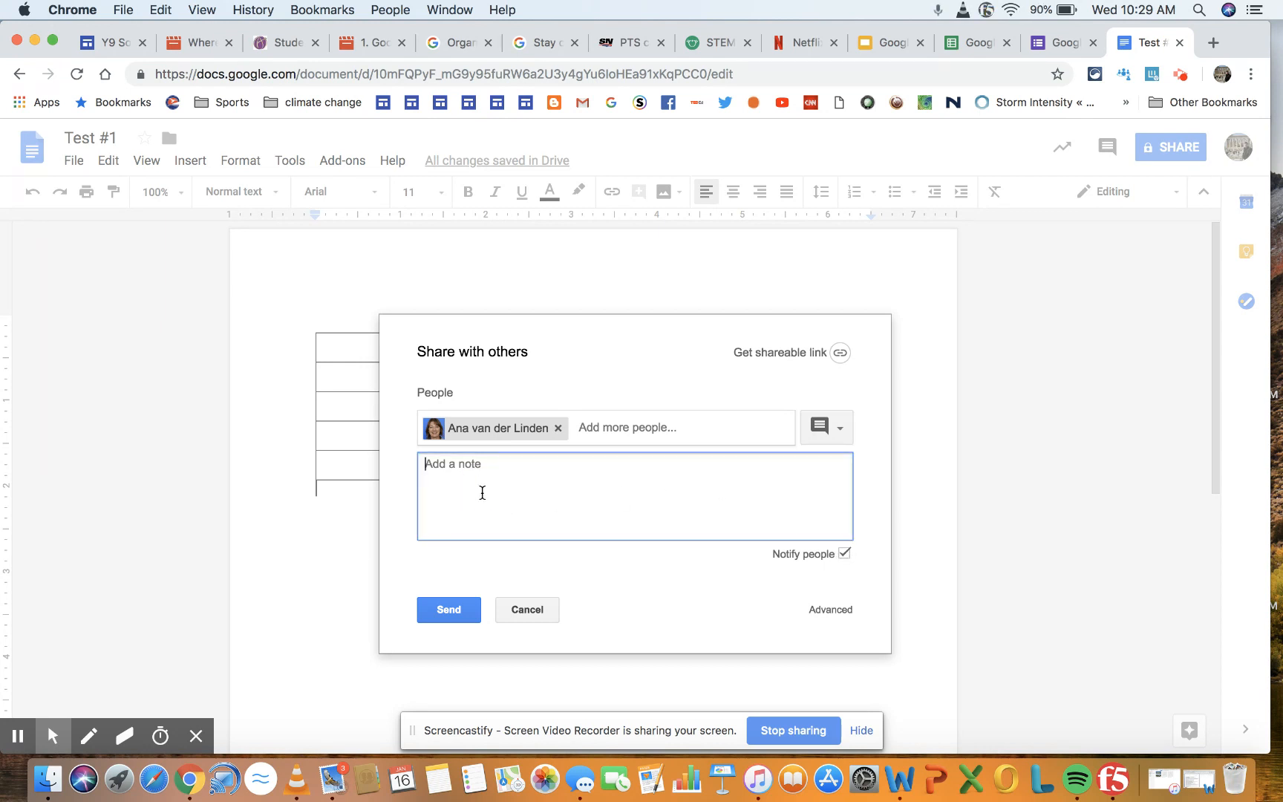
{"action": "left_click", "coordinate": [844, 553]}
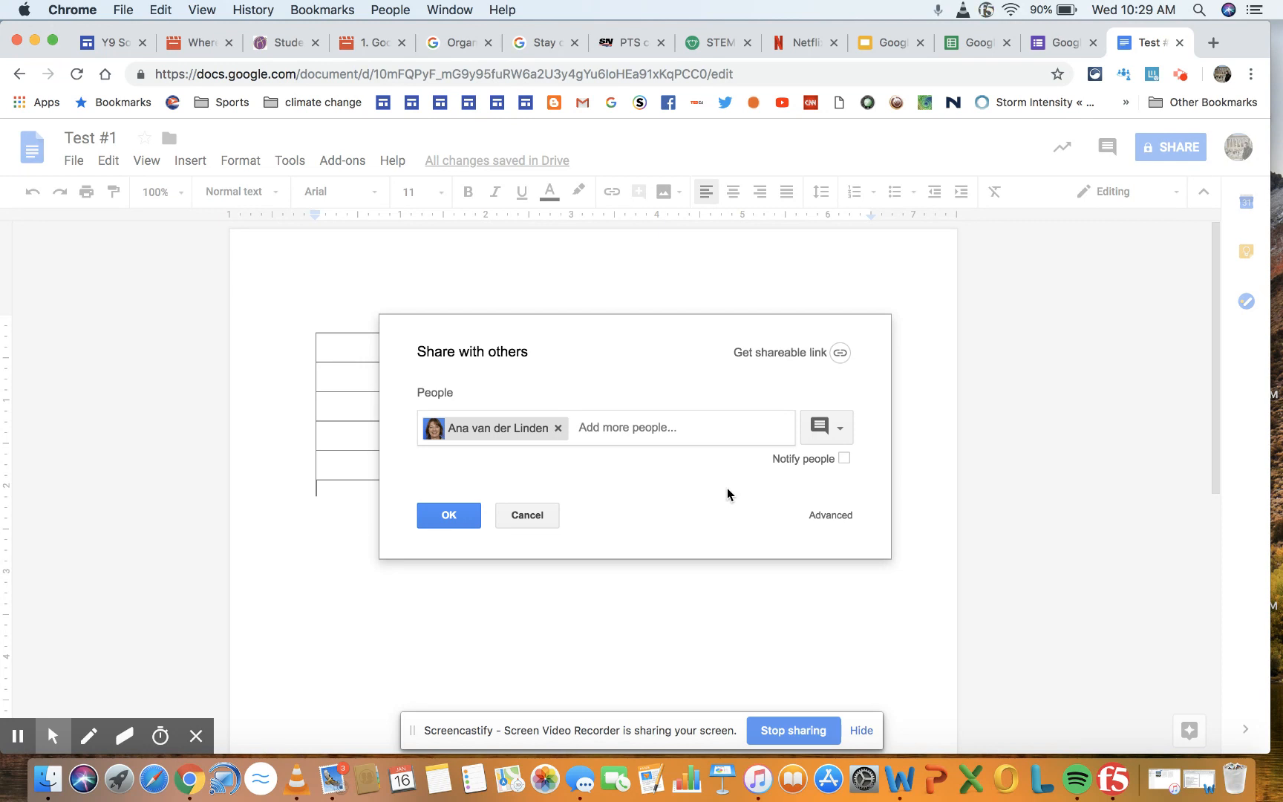
{"action": "left_click", "coordinate": [844, 459]}
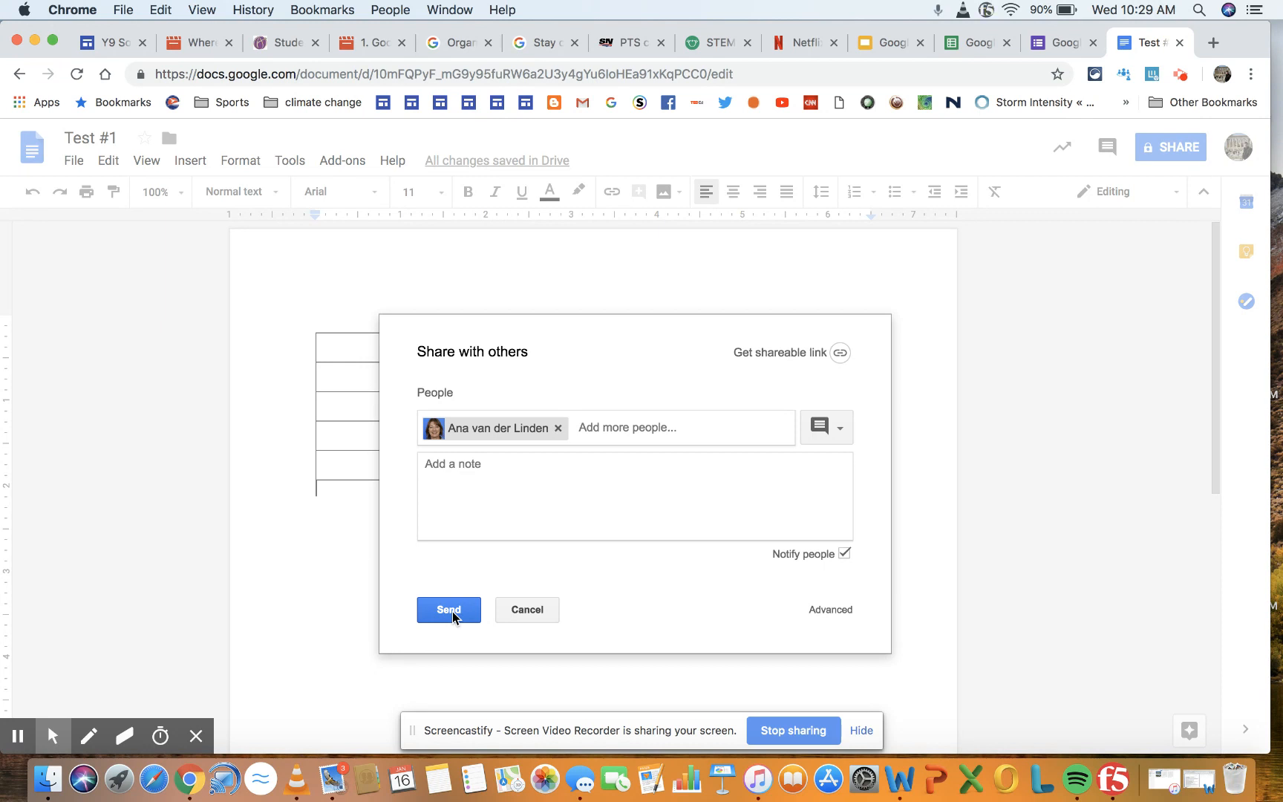
{"action": "left_click", "coordinate": [532, 612]}
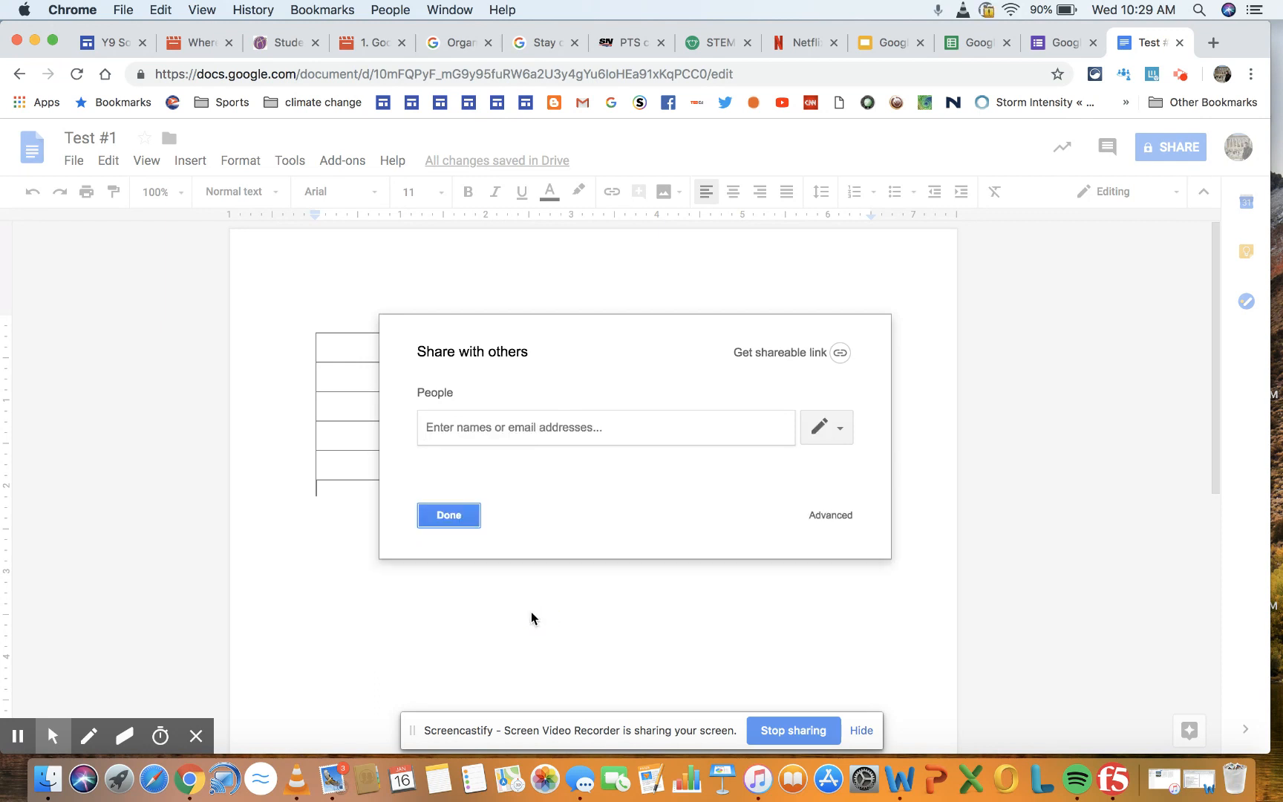
{"action": "left_click", "coordinate": [442, 514]}
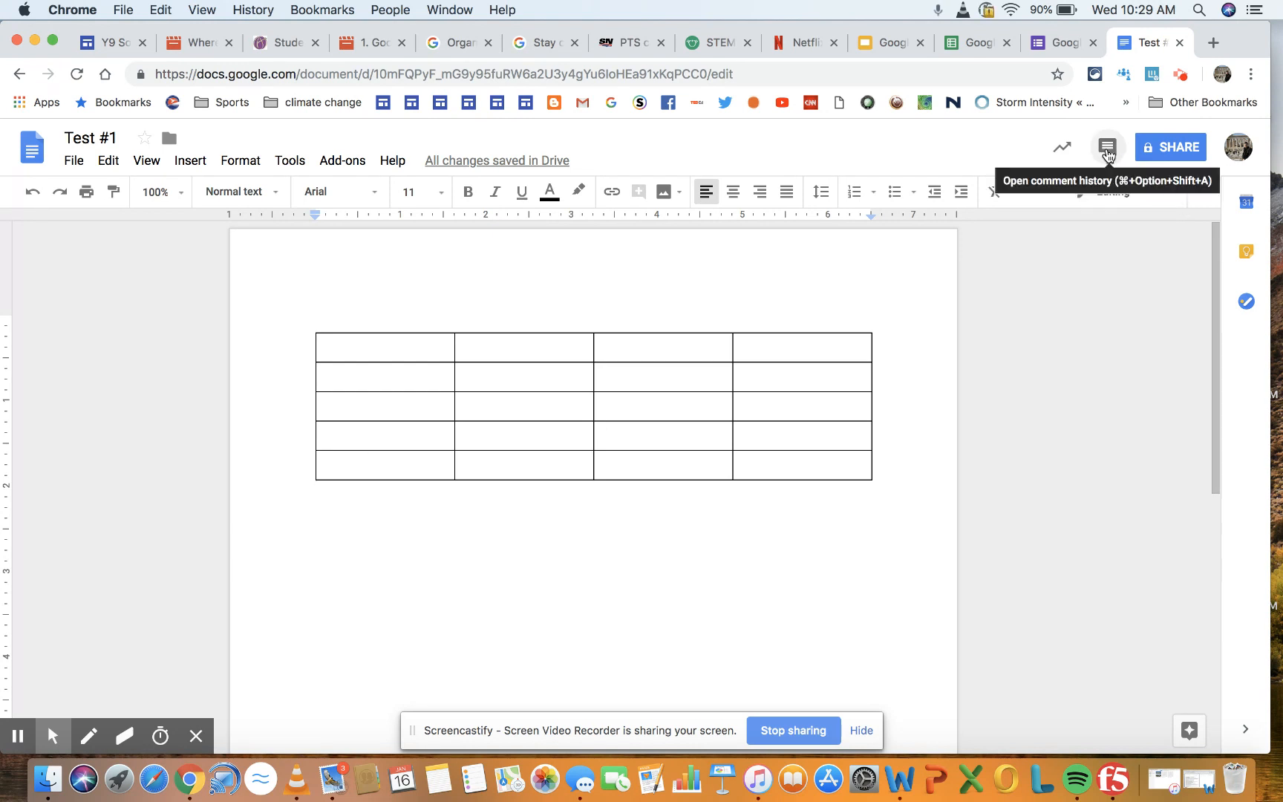
{"action": "scroll", "coordinate": [892, 592], "scroll_direction": "down", "scroll_amount": 3}
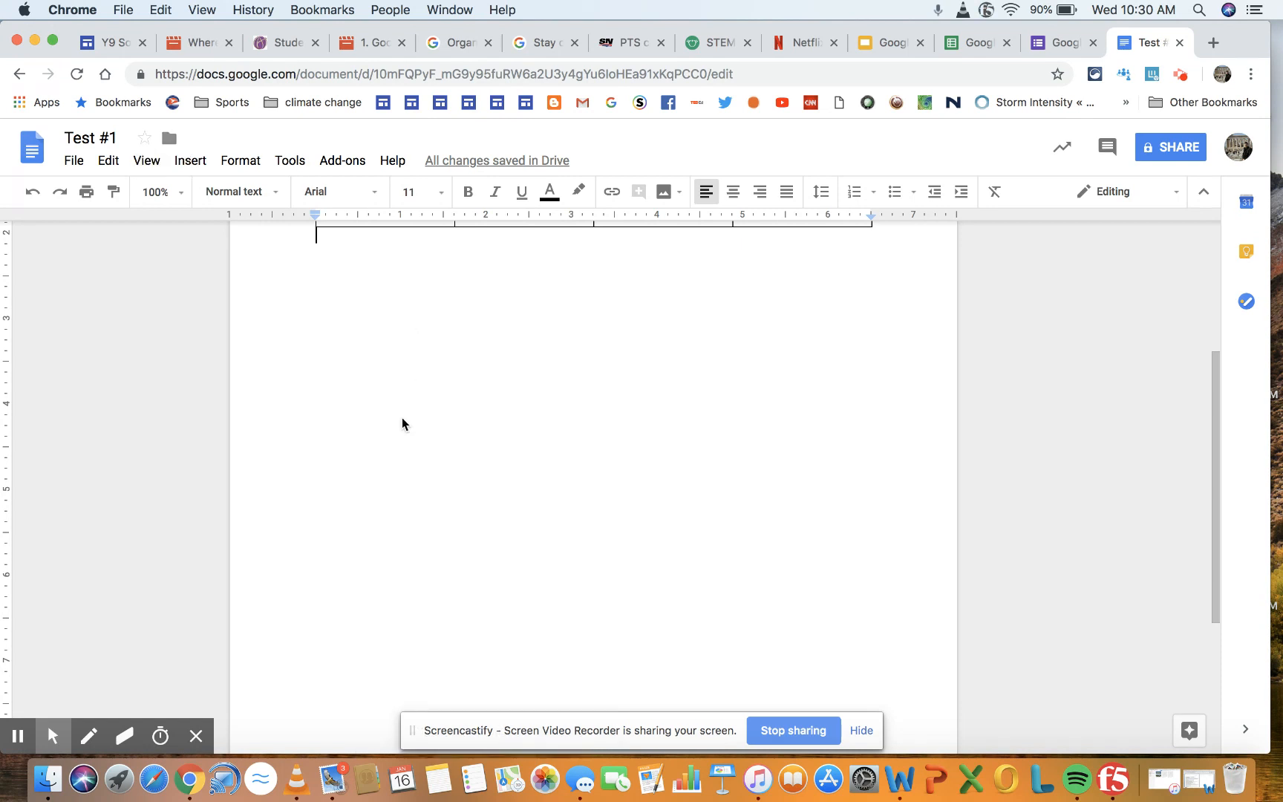
{"action": "scroll", "coordinate": [402, 418], "scroll_direction": "up", "scroll_amount": 4}
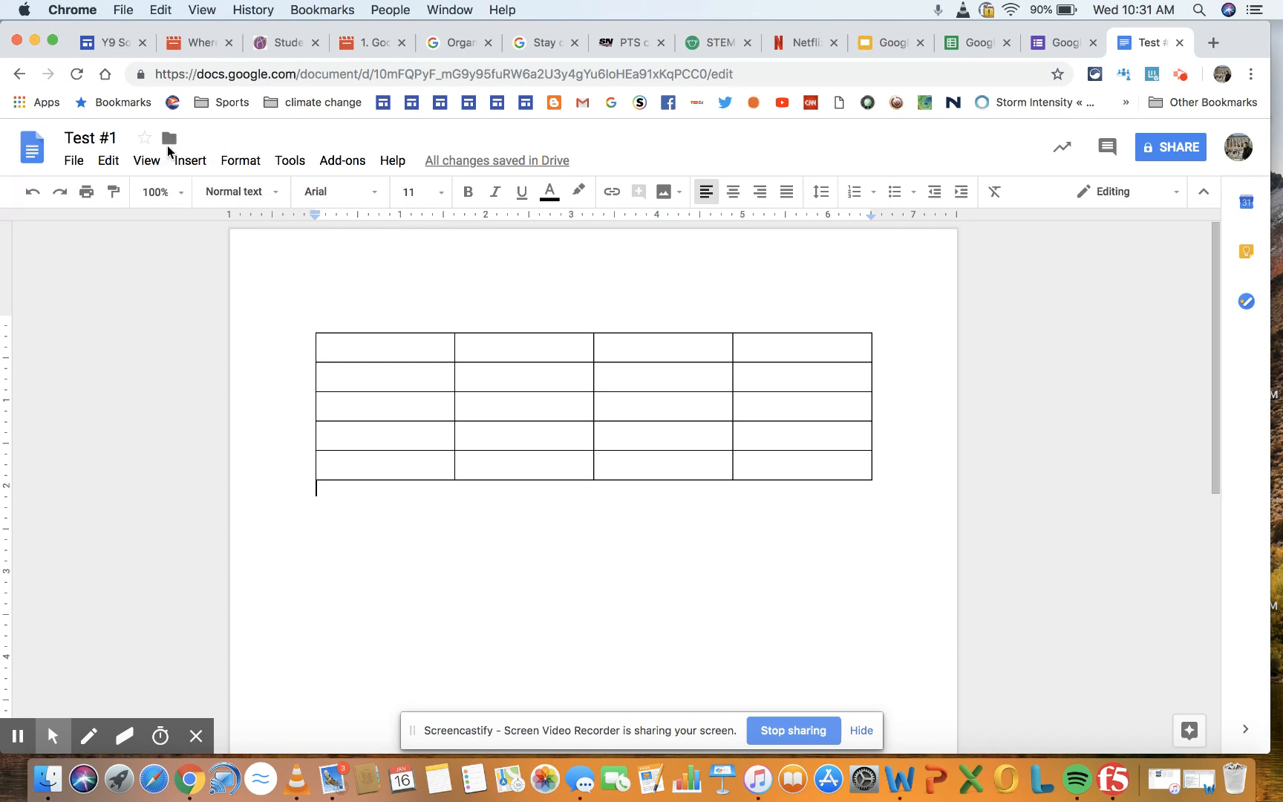
{"action": "left_click", "coordinate": [171, 141]}
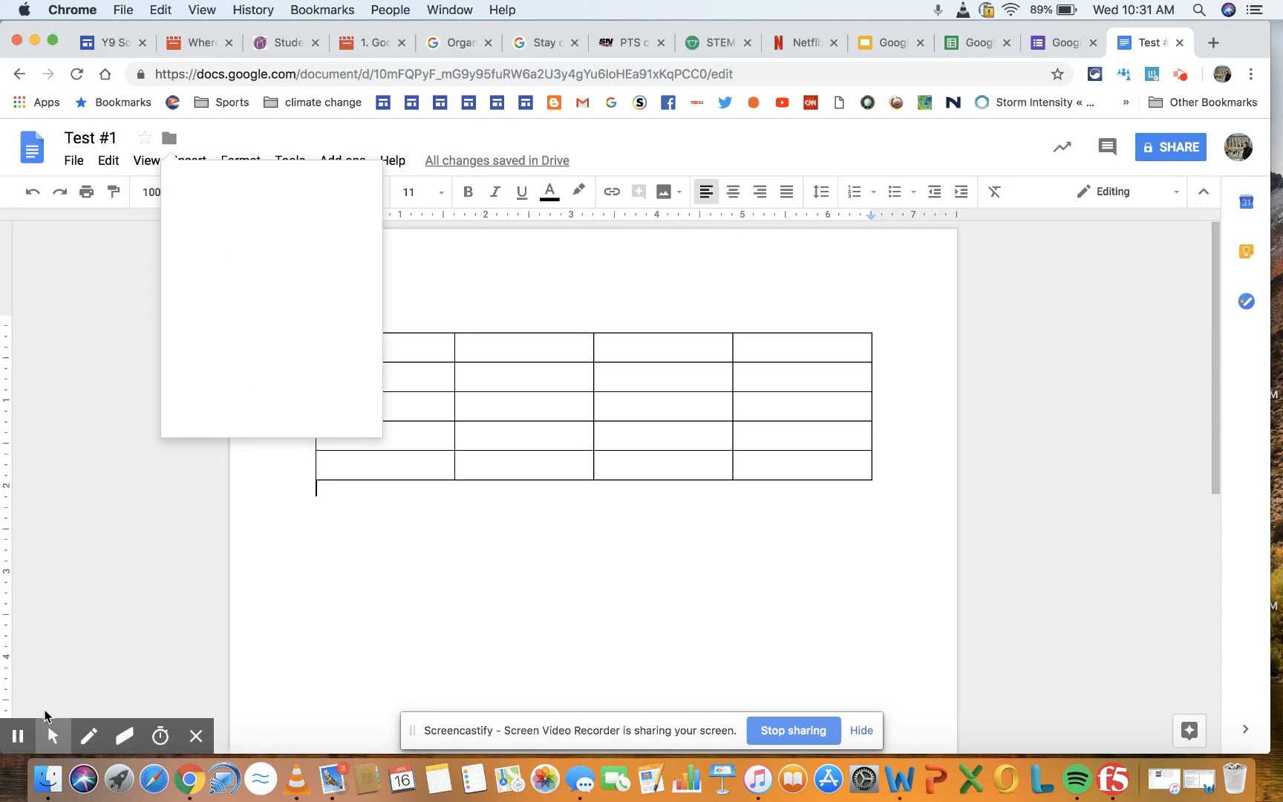
{"action": "left_click", "coordinate": [18, 734]}
{"action": "left_click", "coordinate": [18, 735]}
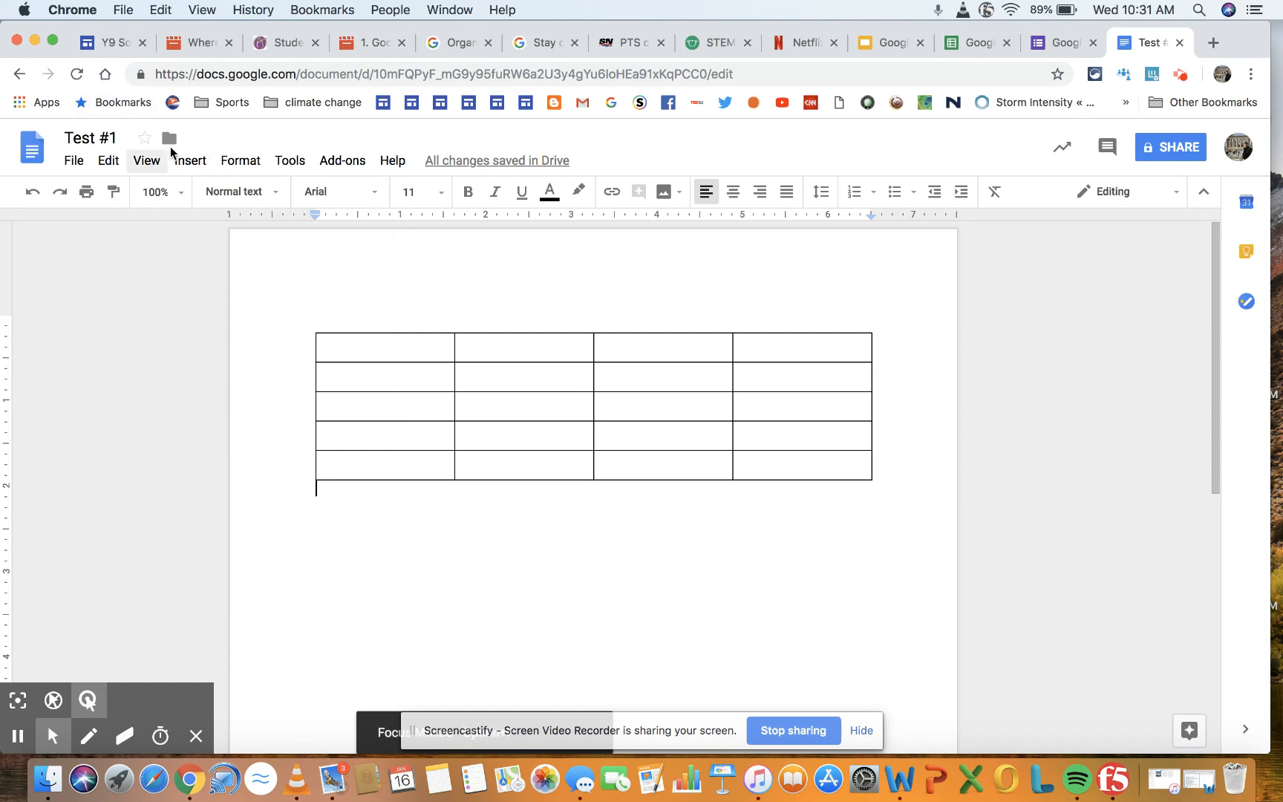
- Choose the "0-Year 11...Geography" folder inside "LD Geography" in My Drive as the document's destination
{"action": "left_click", "coordinate": [169, 139]}
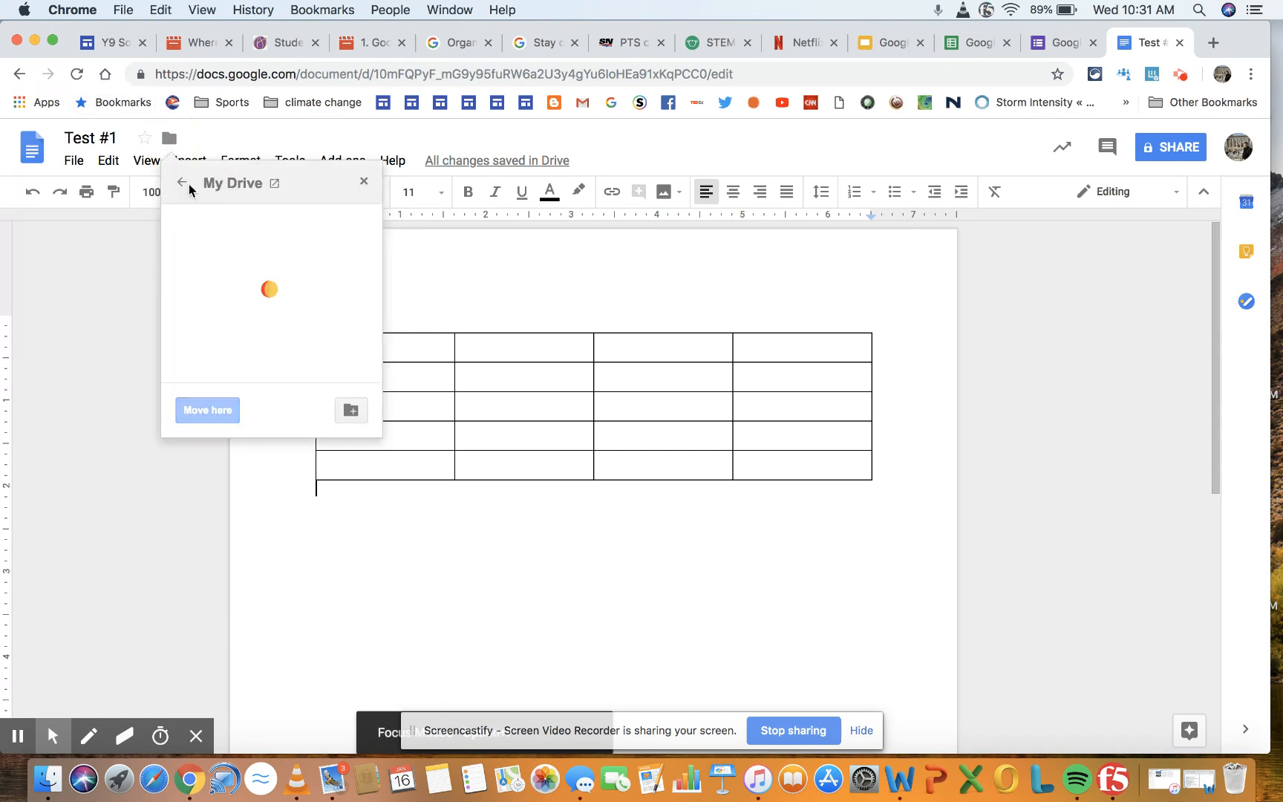
{"action": "left_click", "coordinate": [184, 182]}
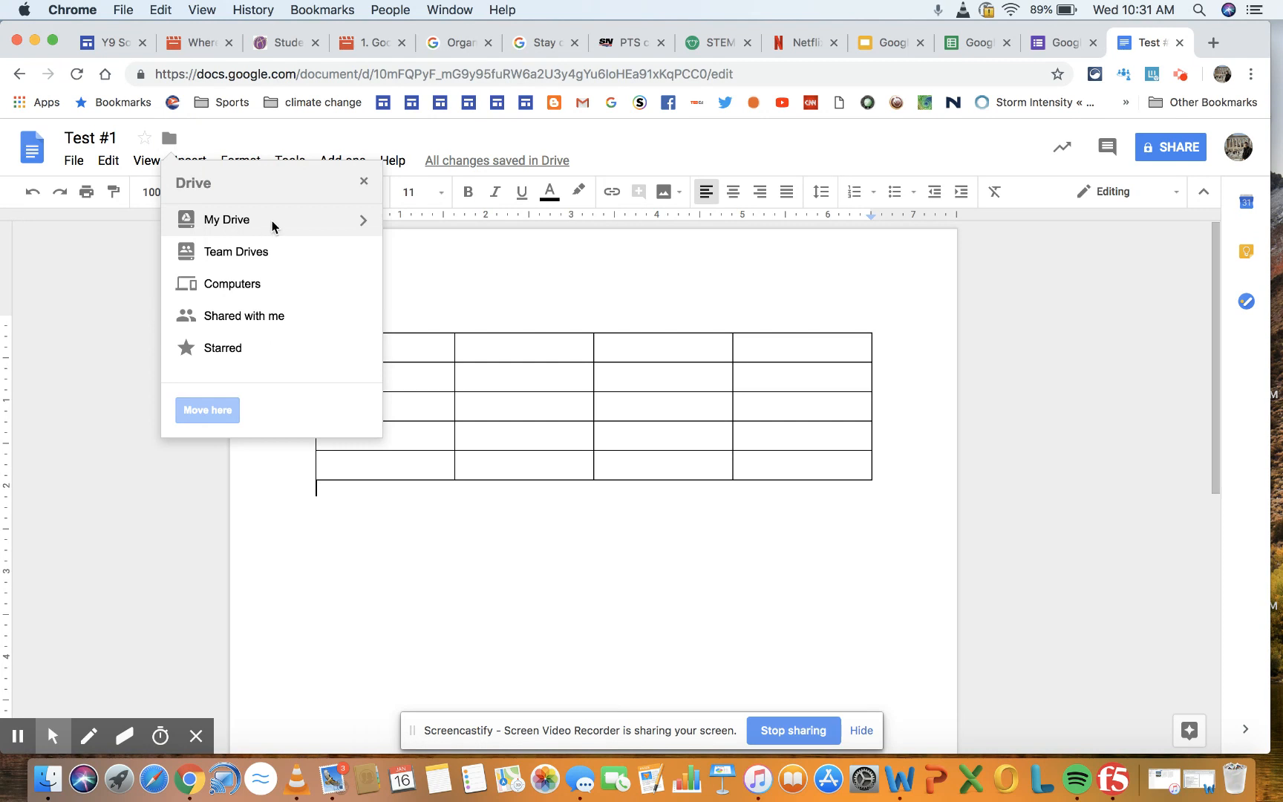
{"action": "left_click", "coordinate": [365, 221]}
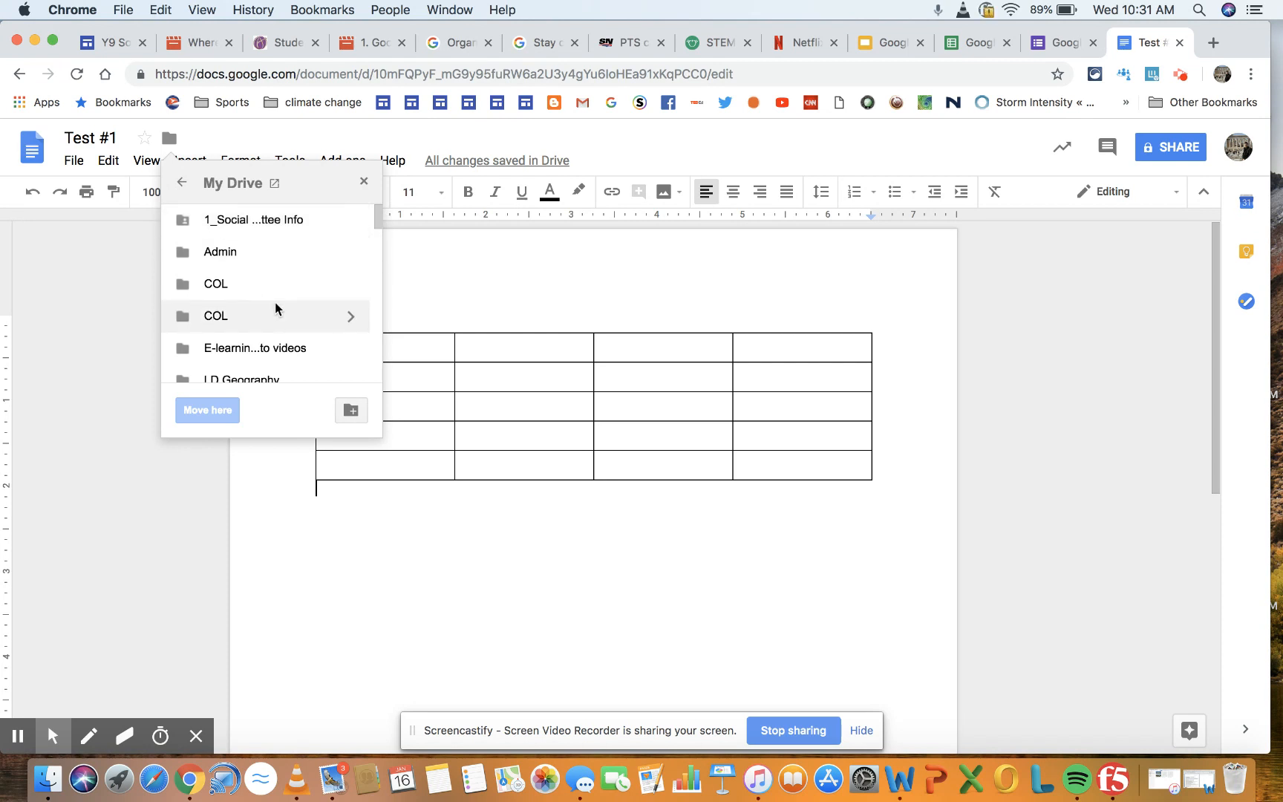
{"action": "scroll", "coordinate": [275, 302], "scroll_direction": "down", "scroll_amount": 4}
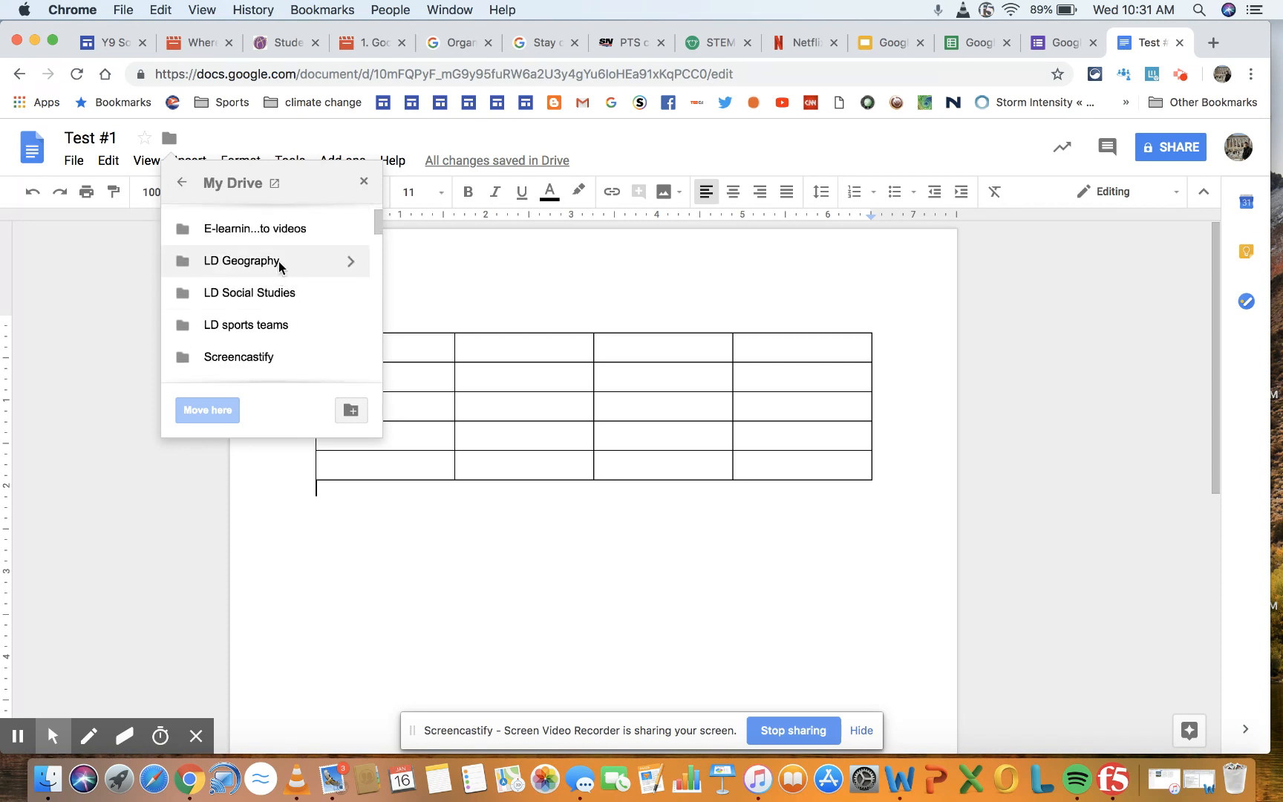
{"action": "left_click", "coordinate": [351, 262]}
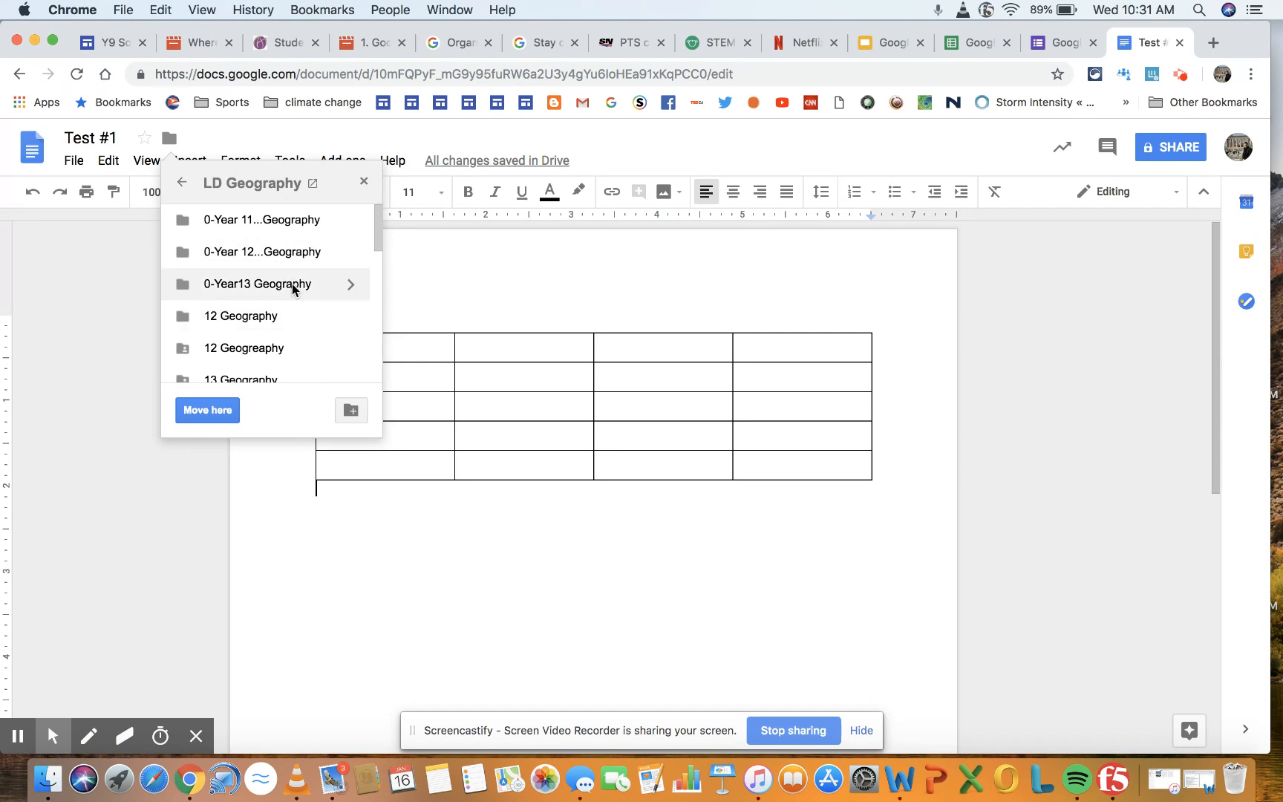
{"action": "left_click", "coordinate": [276, 225]}
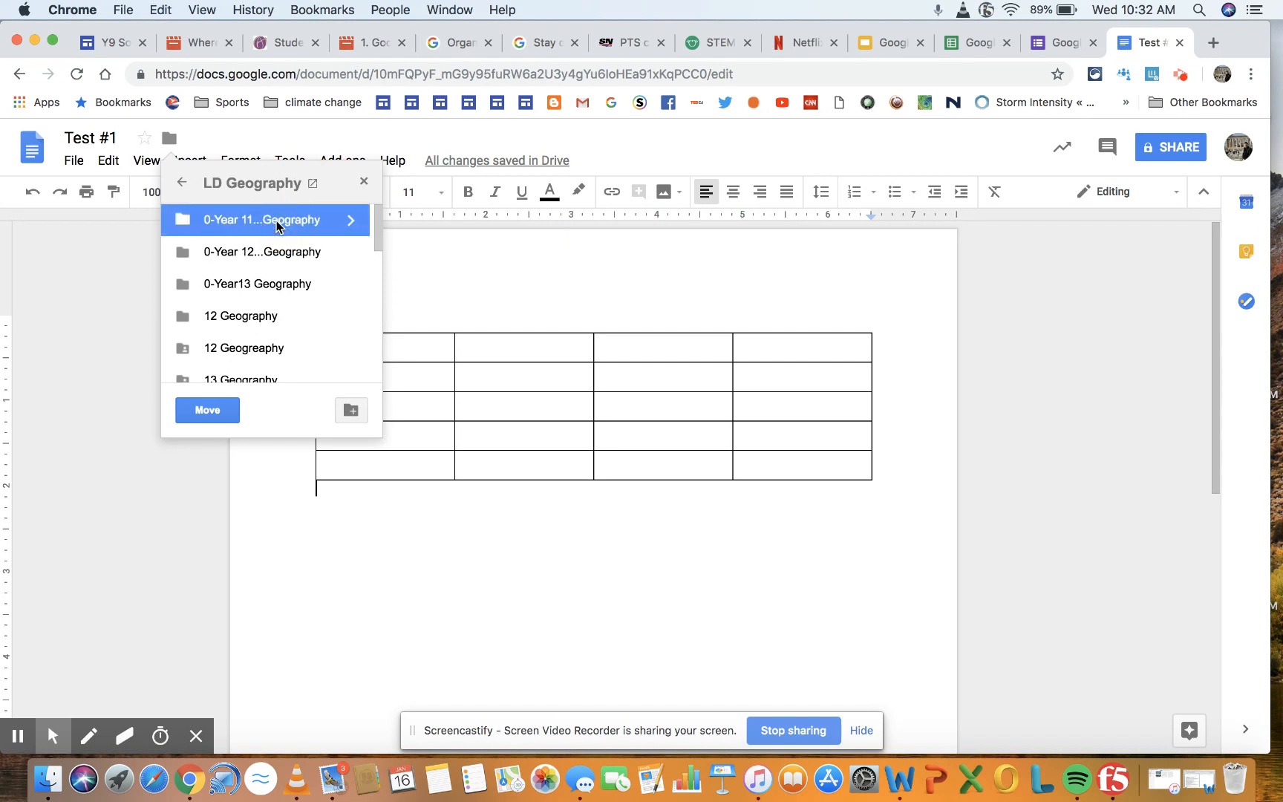